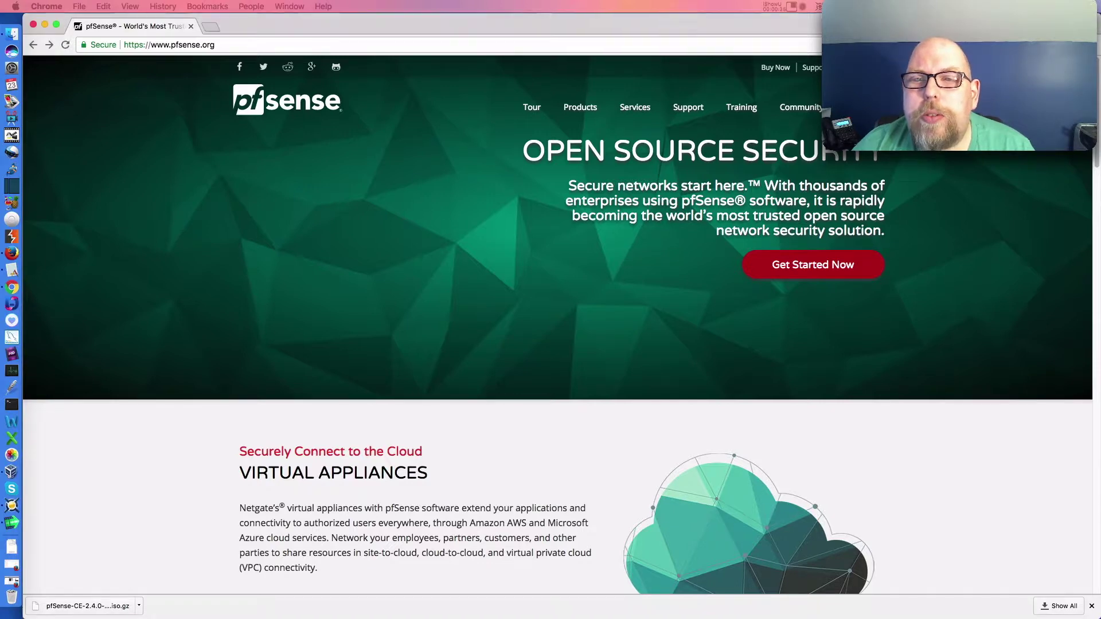
- Go from the pfSense download page to the Daily Snapshots builds page
left_click(813, 264)
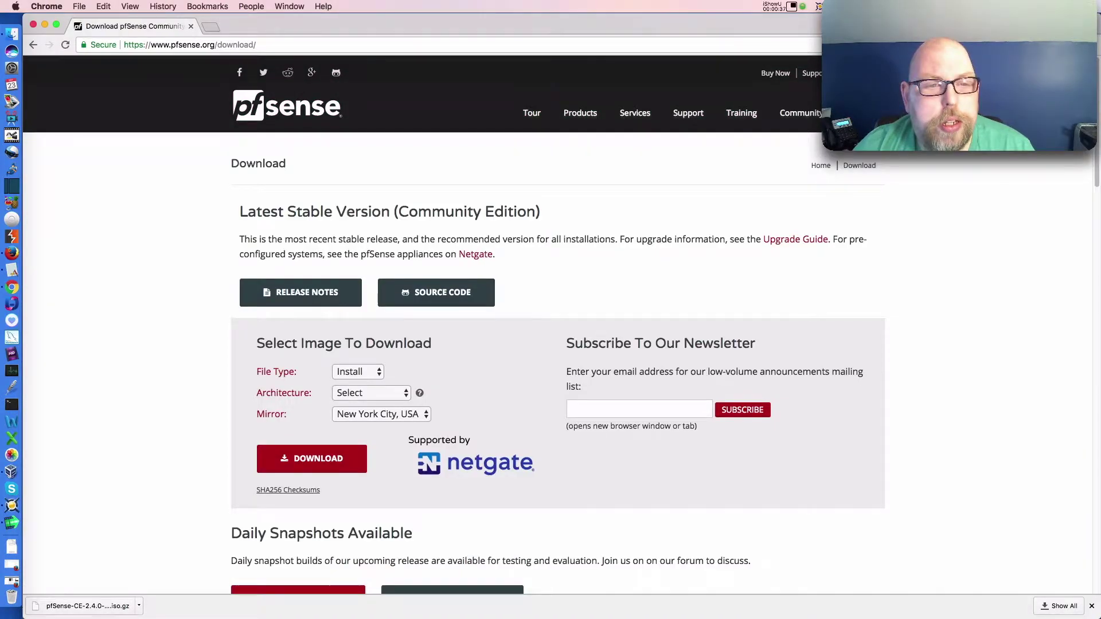
scroll(688, 238, "down", 3)
scroll(688, 238, "down", 4)
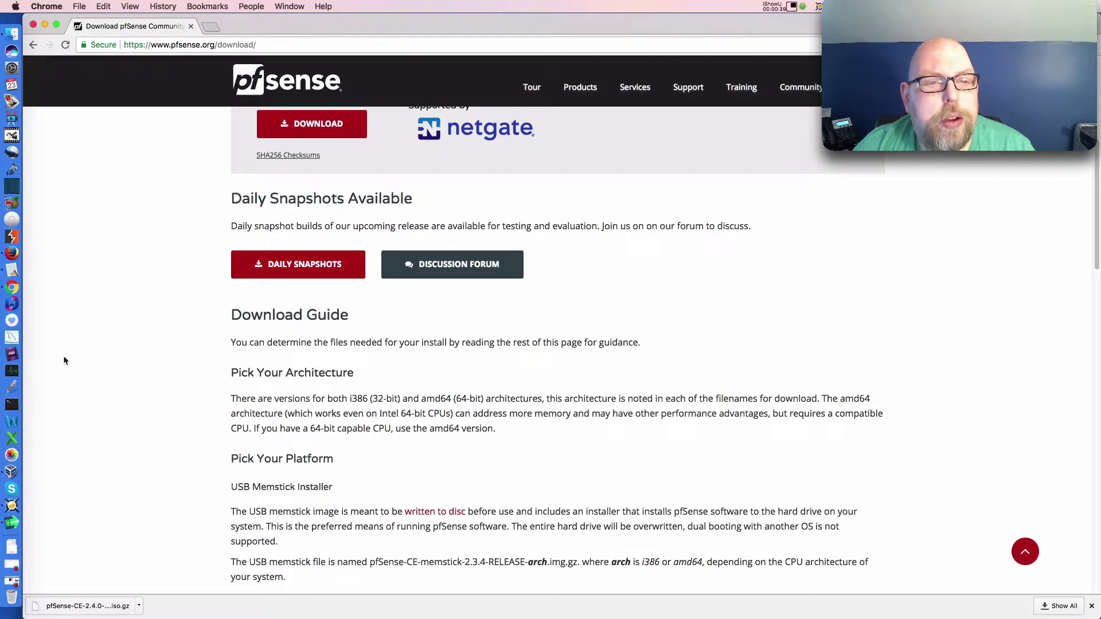
left_click(306, 268)
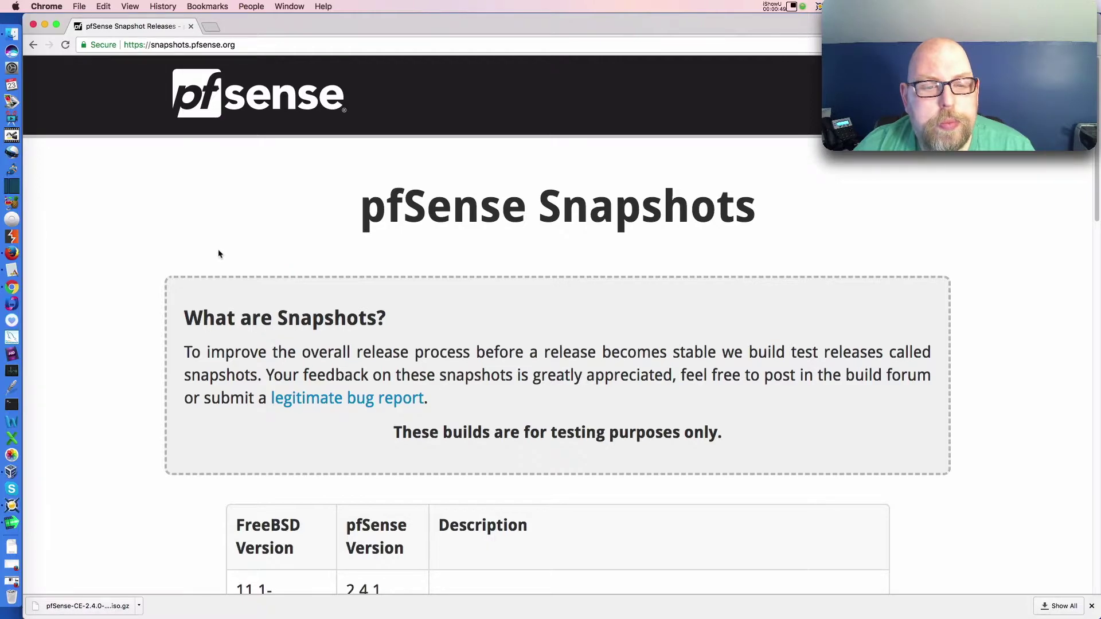
scroll(219, 253, "down", 6)
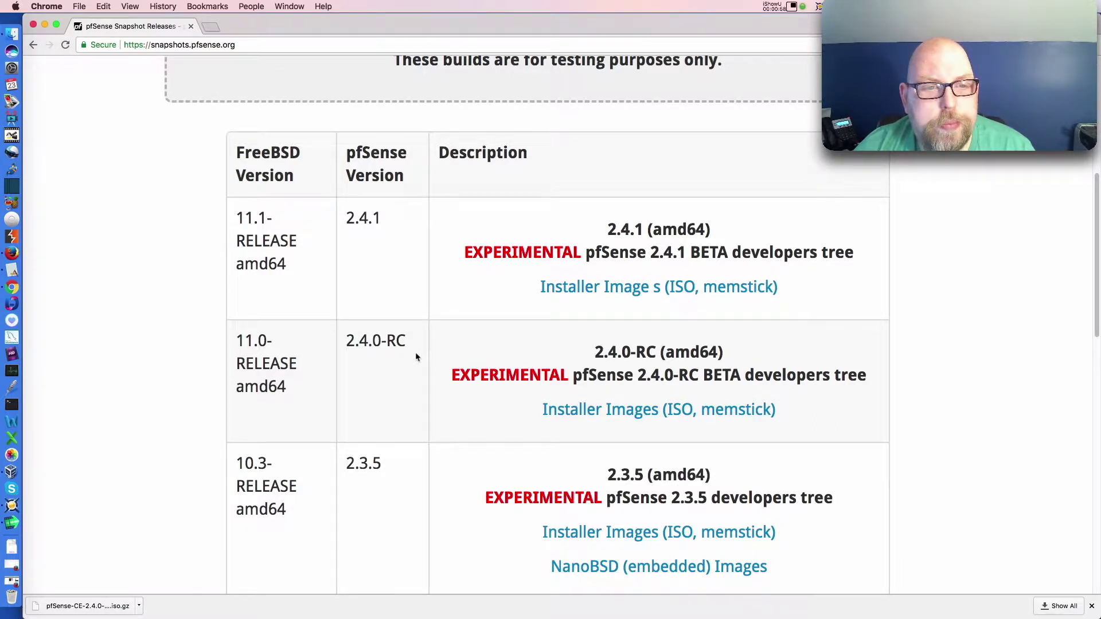
- Open the 2.4.0-RC installer images listing, close the downloads bar, and return to VirtualBox
left_click(588, 415)
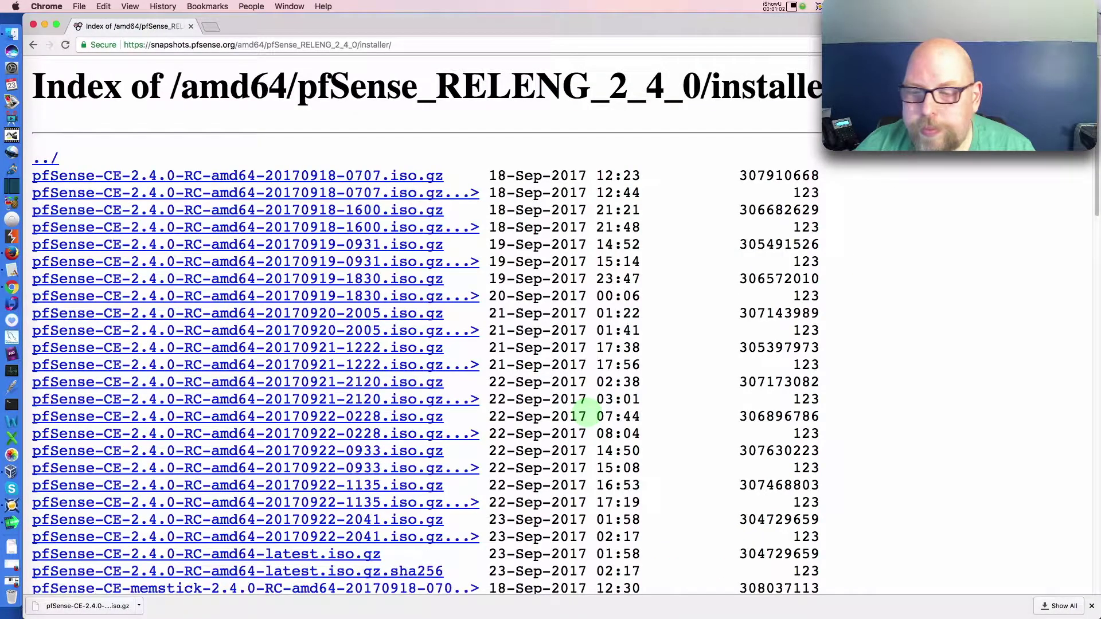
left_click(1091, 606)
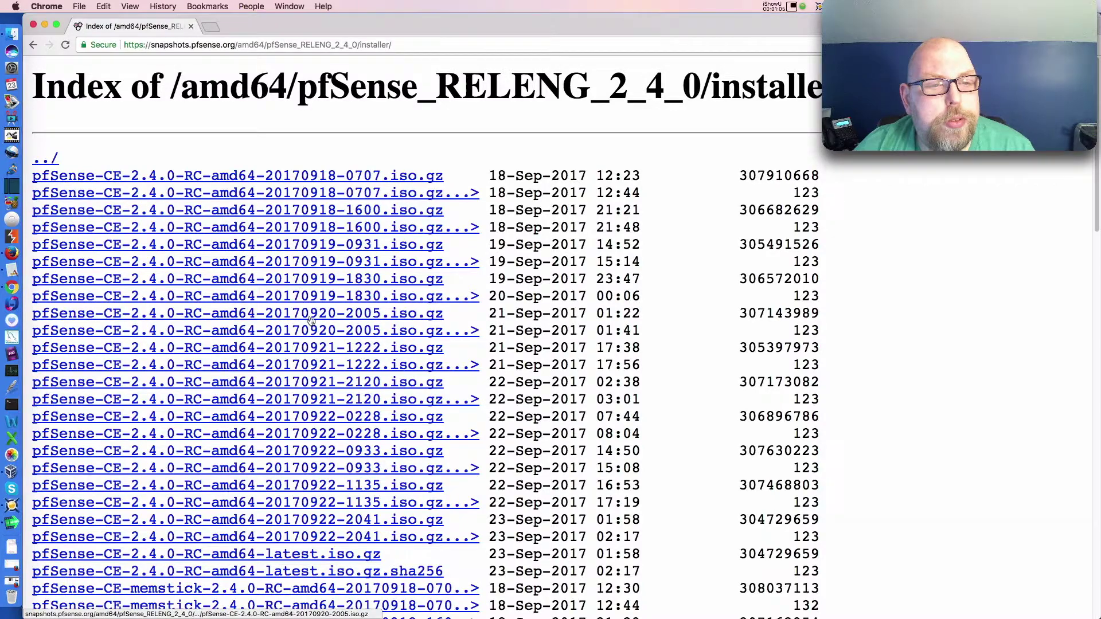
scroll(311, 319, "down", 3)
scroll(311, 319, "down", 1)
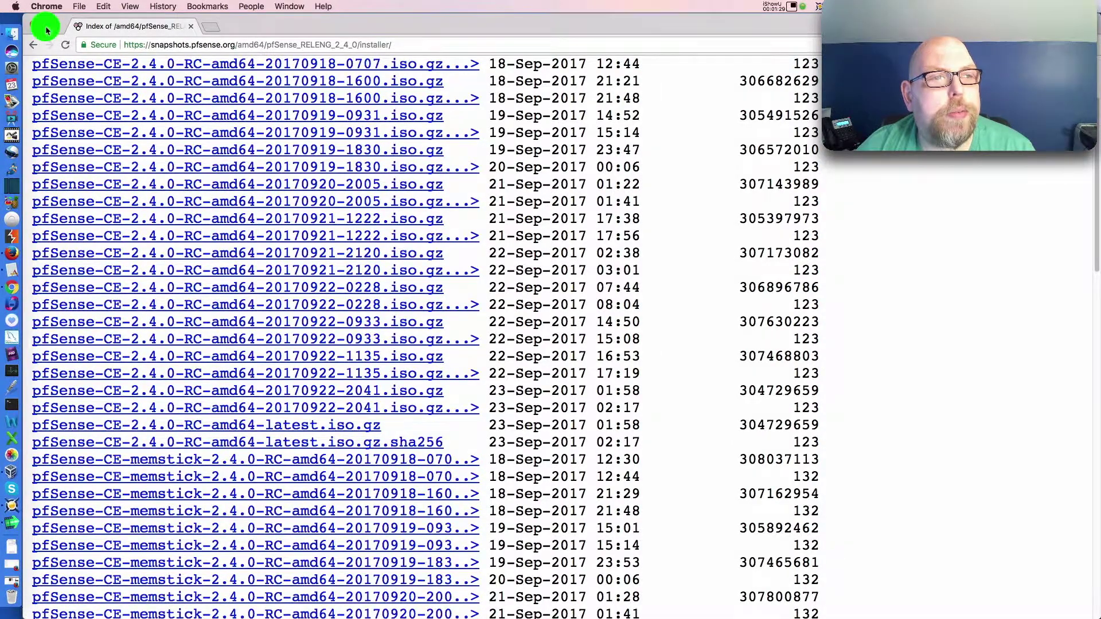
left_click(46, 25)
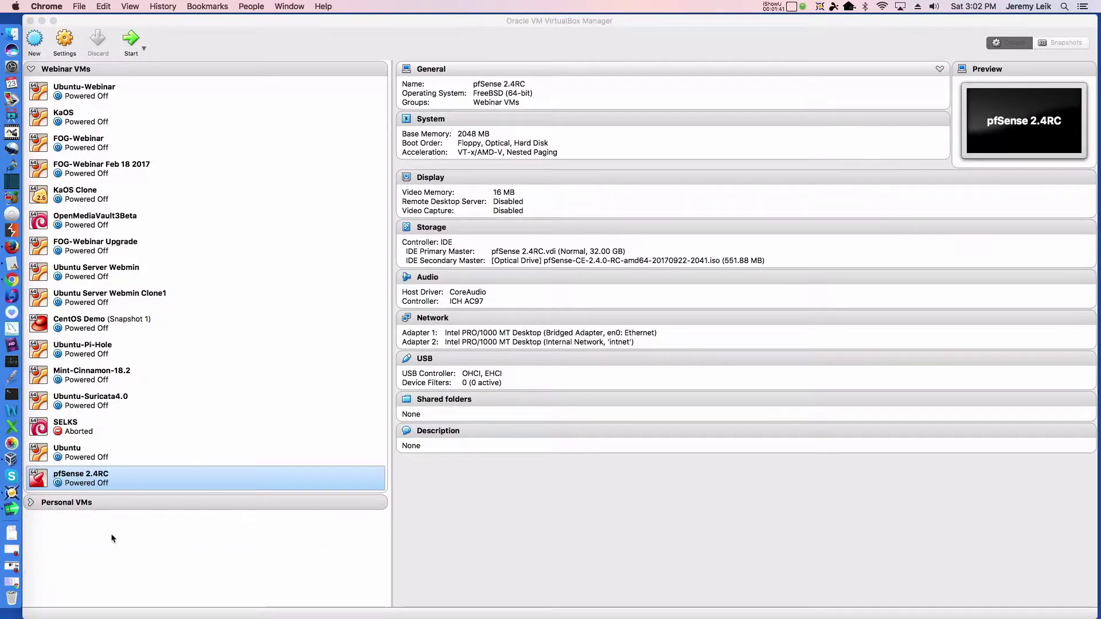
- In pfSense 2.4RC's settings, remove Floppy from the boot order and review processor and acceleration
left_click(86, 482)
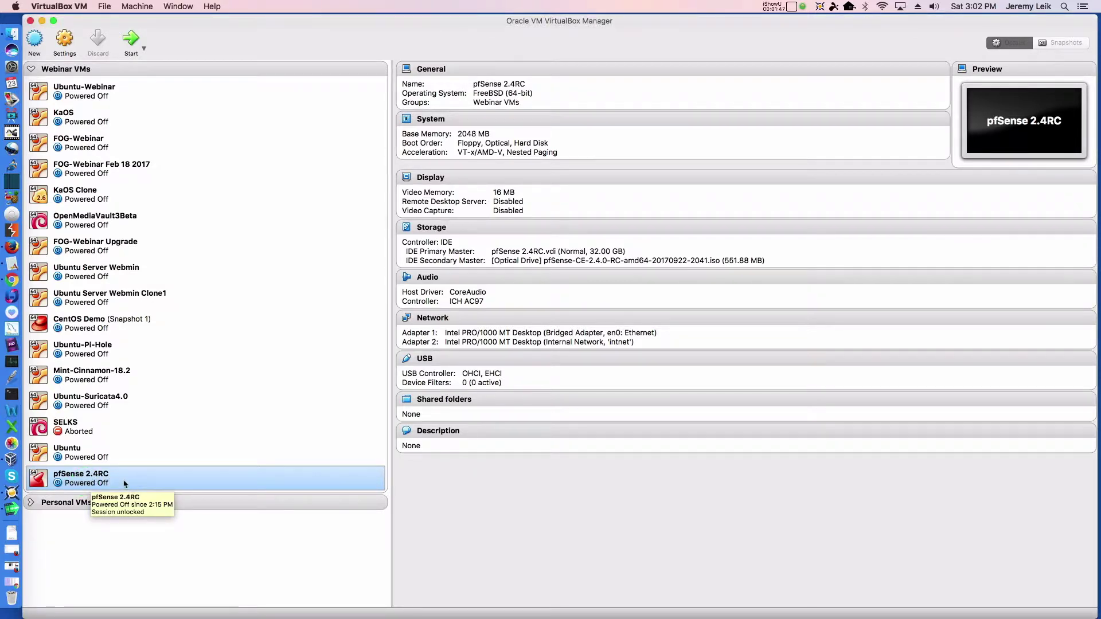
left_click(64, 42)
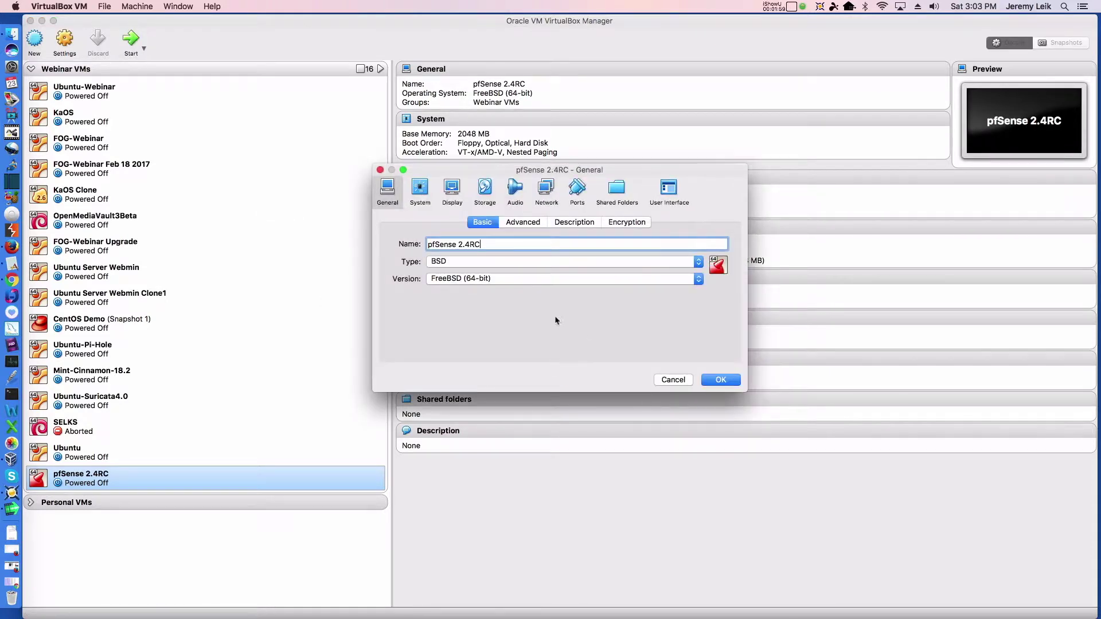
left_click(423, 189)
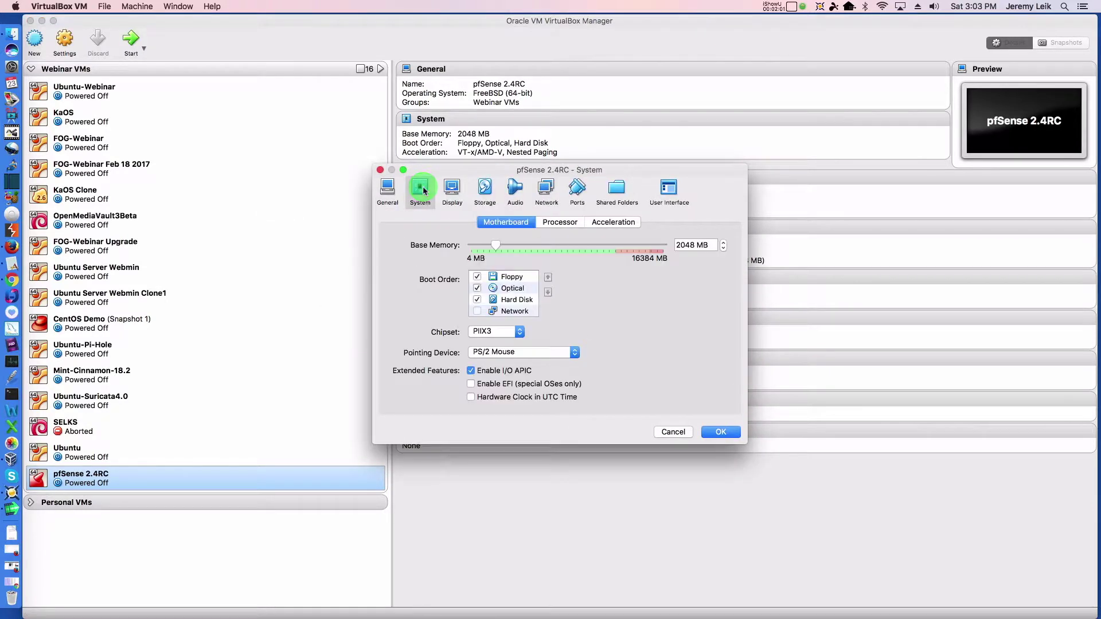
left_click(478, 277)
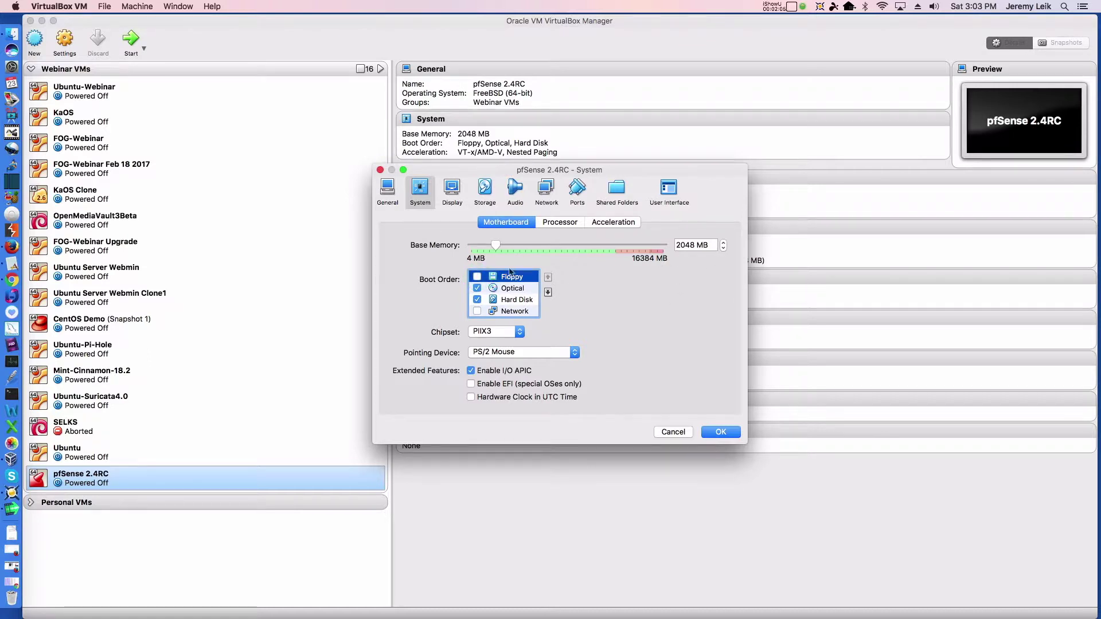
left_click(571, 223)
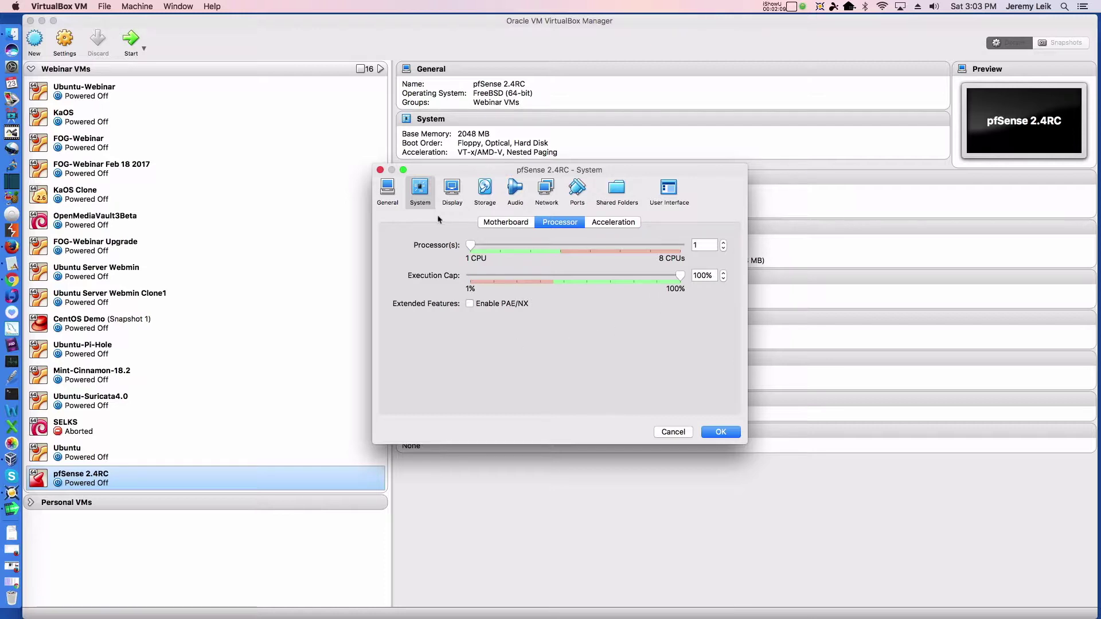
left_click(609, 225)
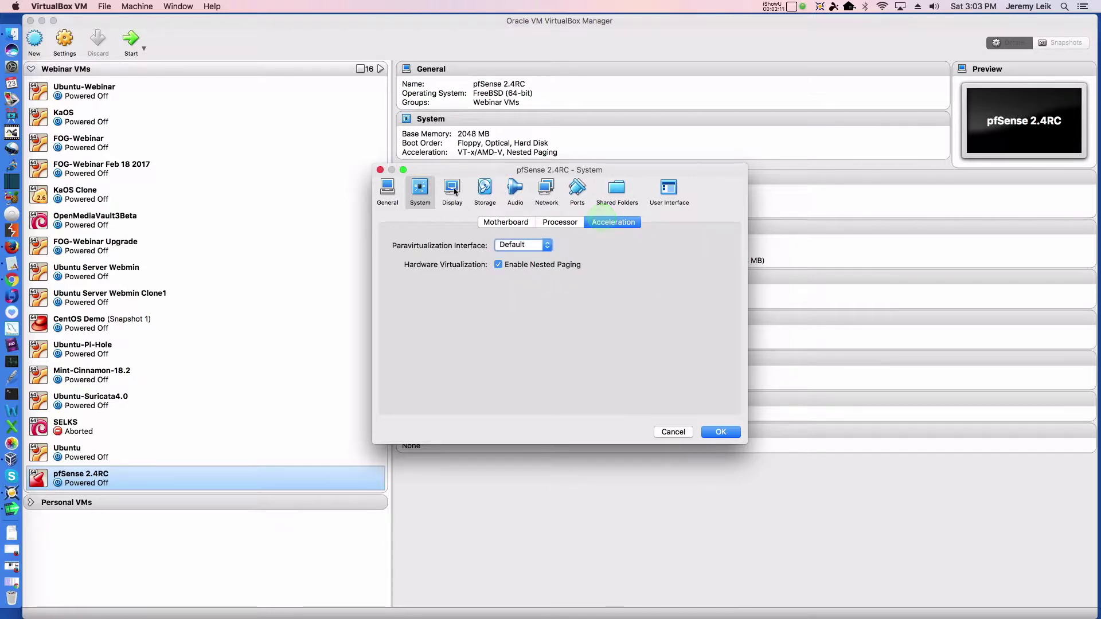
- Review the display and storage pages, disable audio, and show the Network settings
left_click(456, 189)
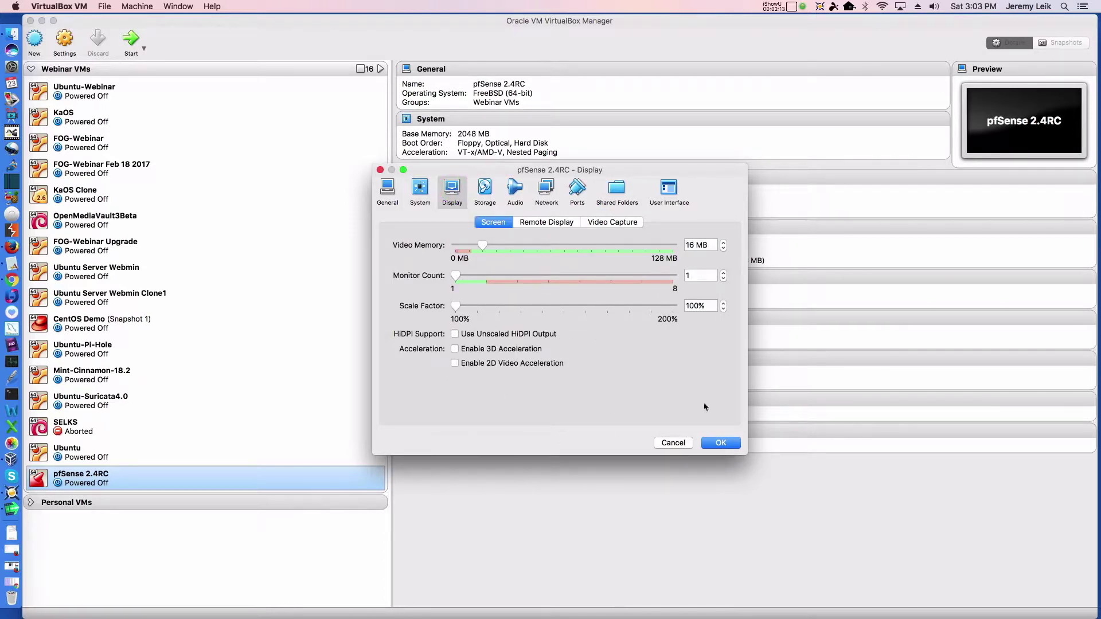
left_click(486, 186)
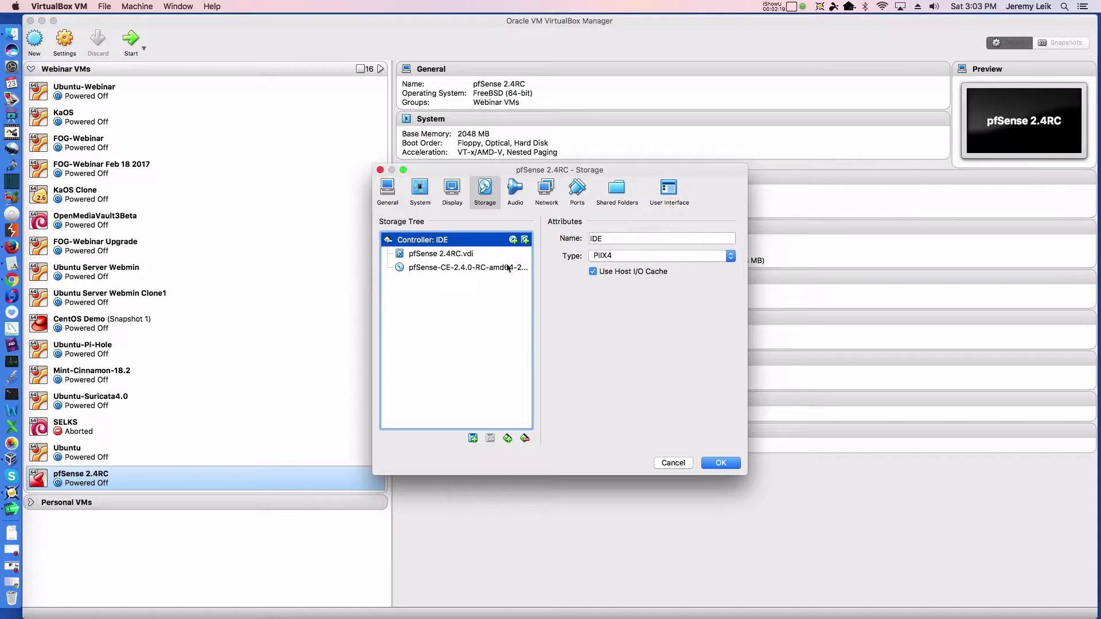
left_click(514, 195)
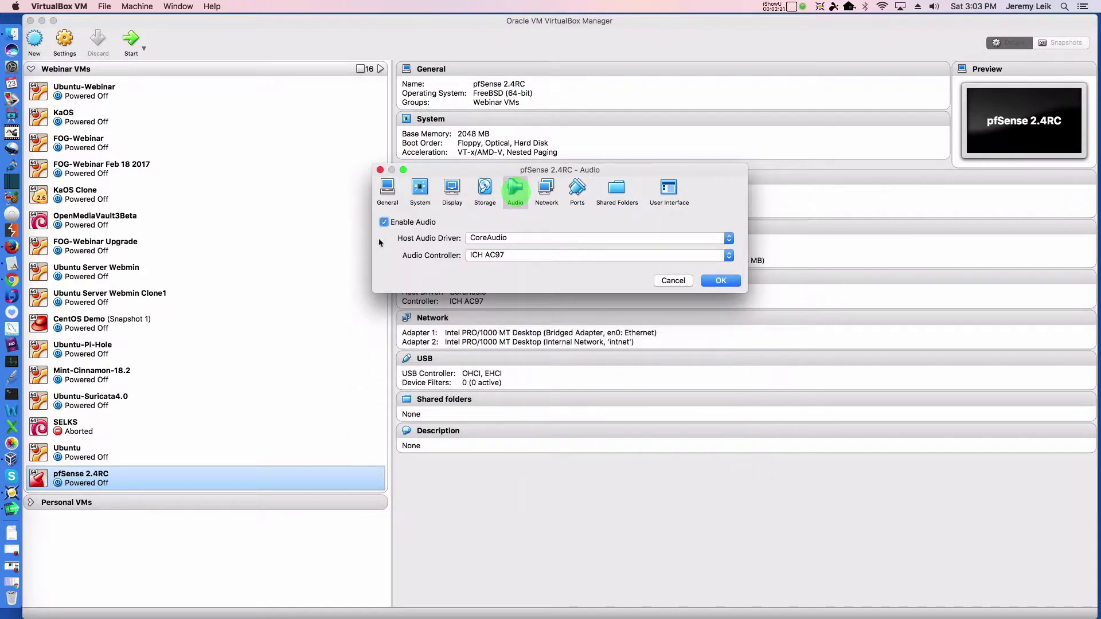
left_click(385, 223)
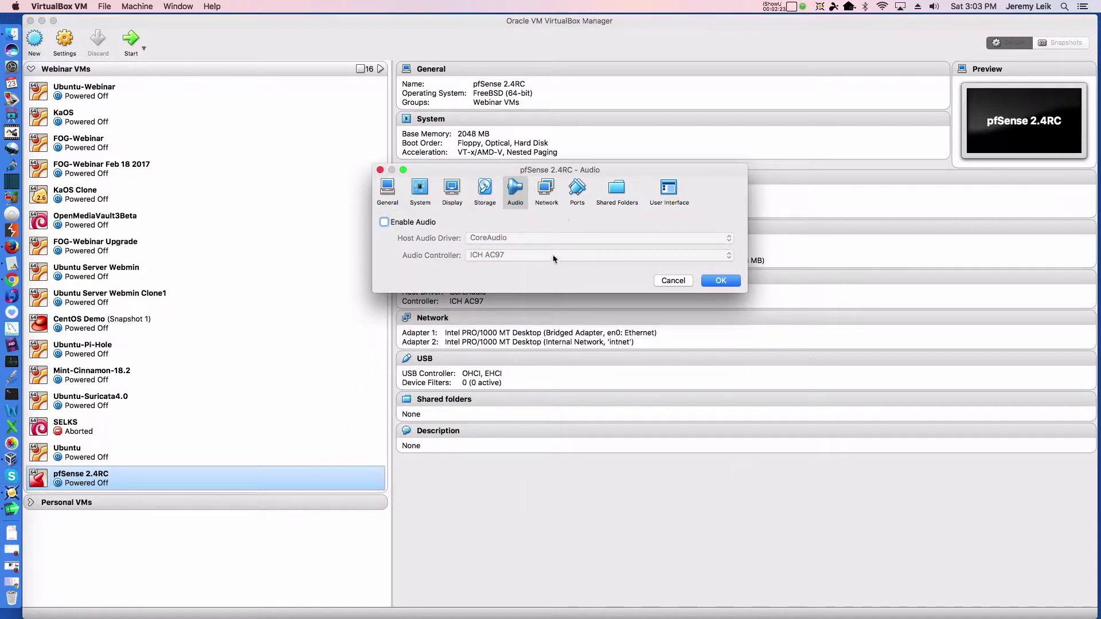
left_click(546, 193)
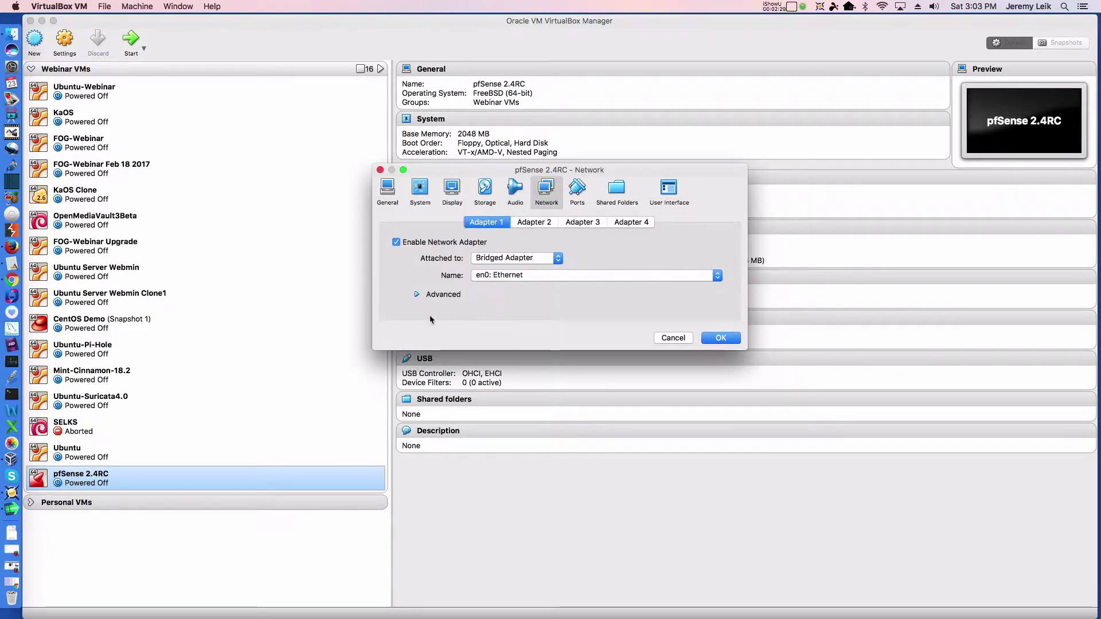
- Review Adapter 1 advanced options and Adapter 2, save the settings, and start pfSense 2.4RC
left_click(417, 295)
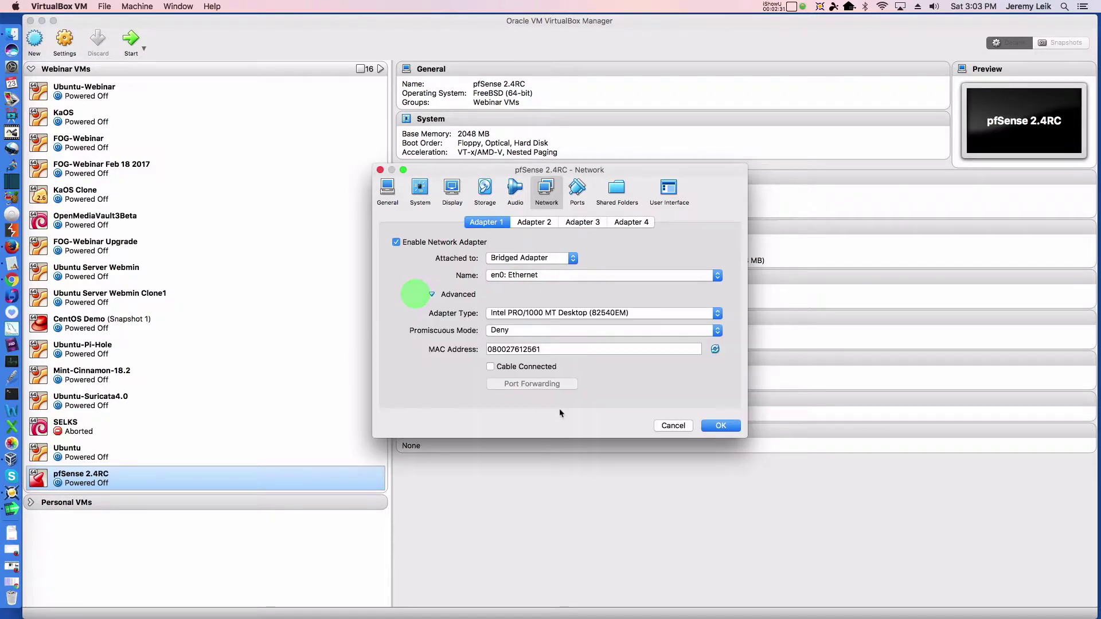
left_click(546, 222)
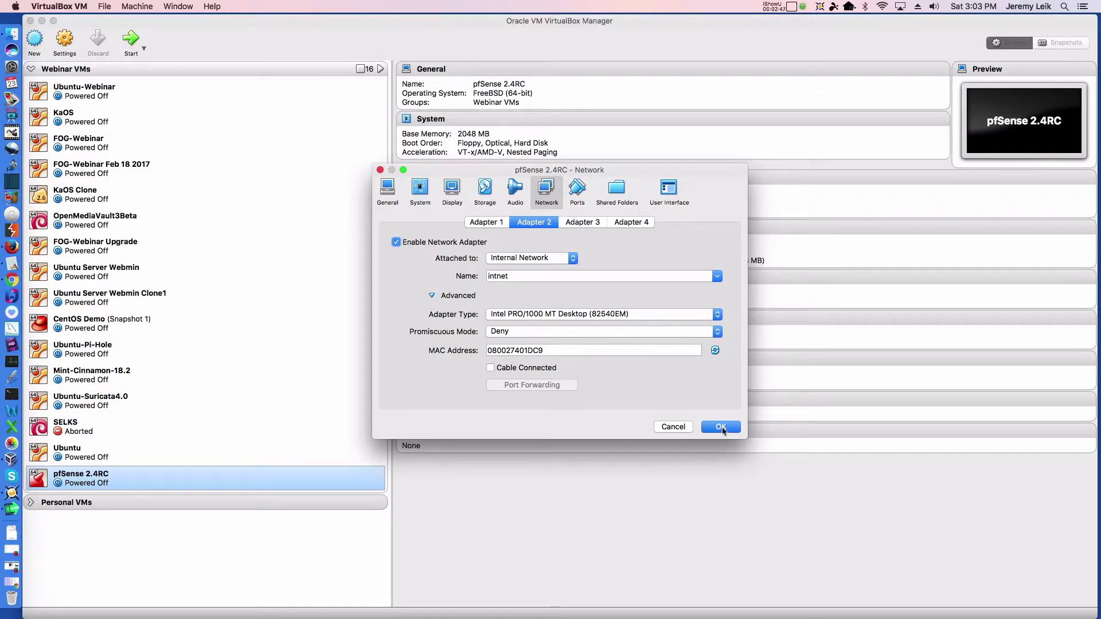
left_click(720, 427)
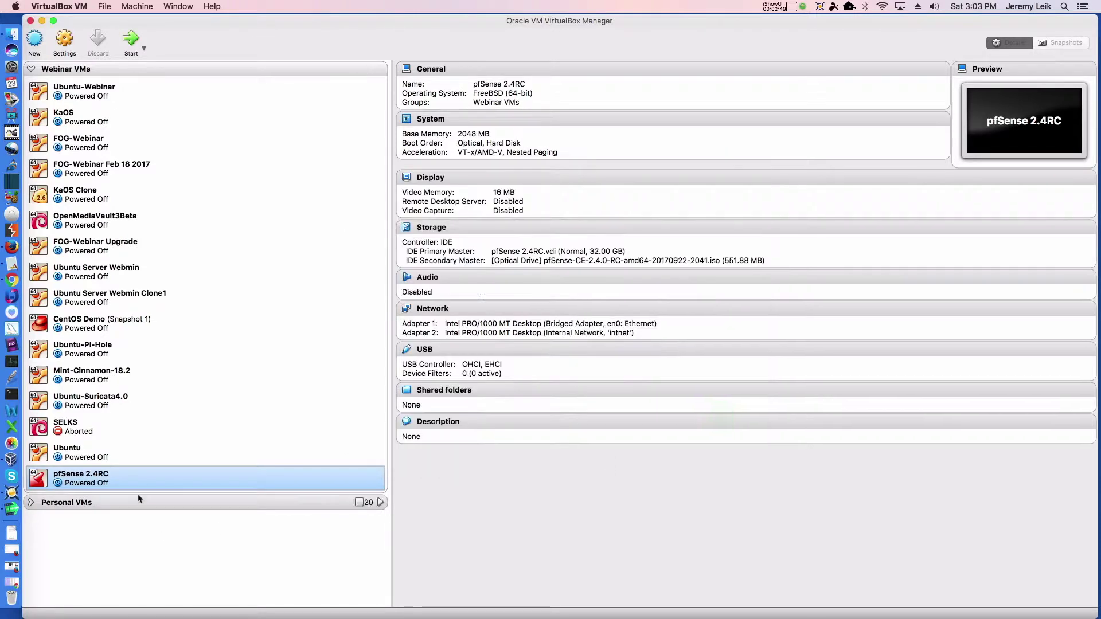
left_click(131, 39)
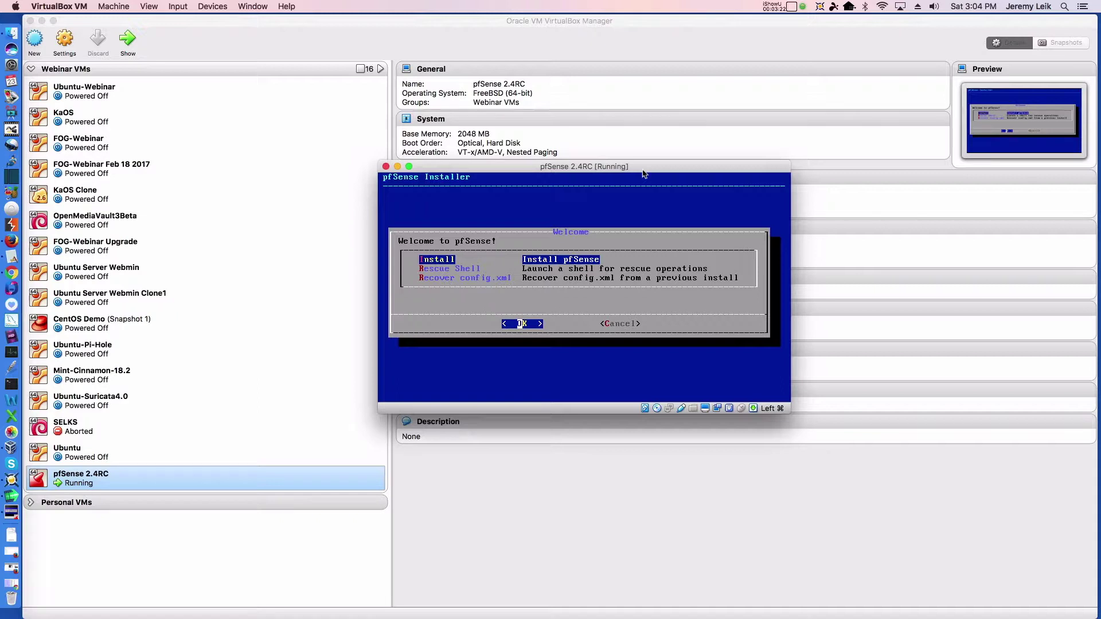
- Accept Install, the default keymap, Auto (UFS) guided setup and Entire Disk
key("Return")
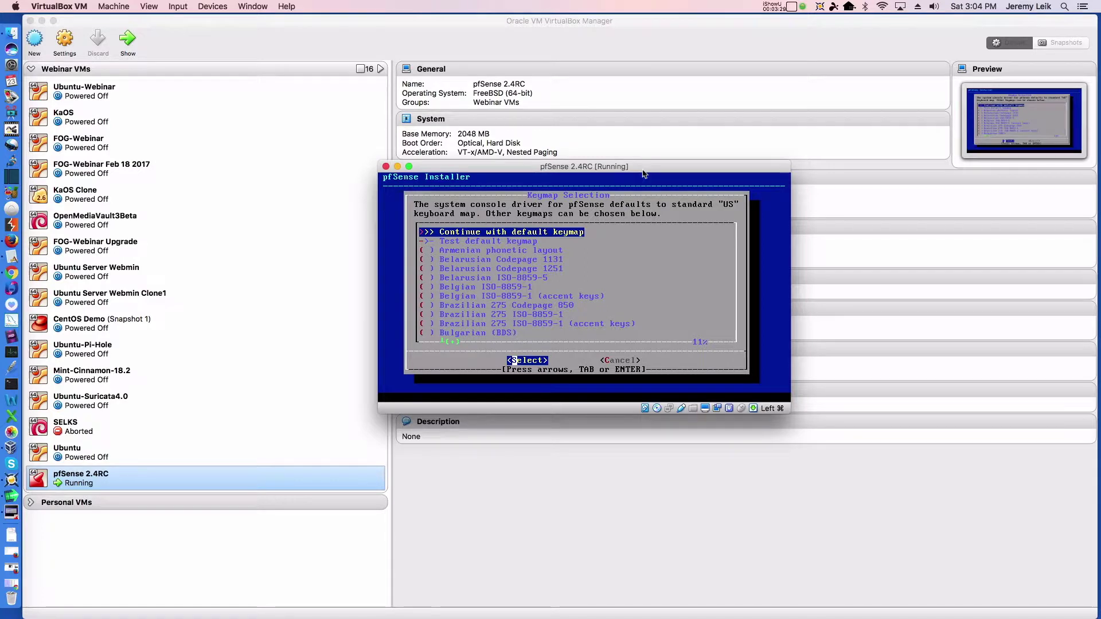
key("Return")
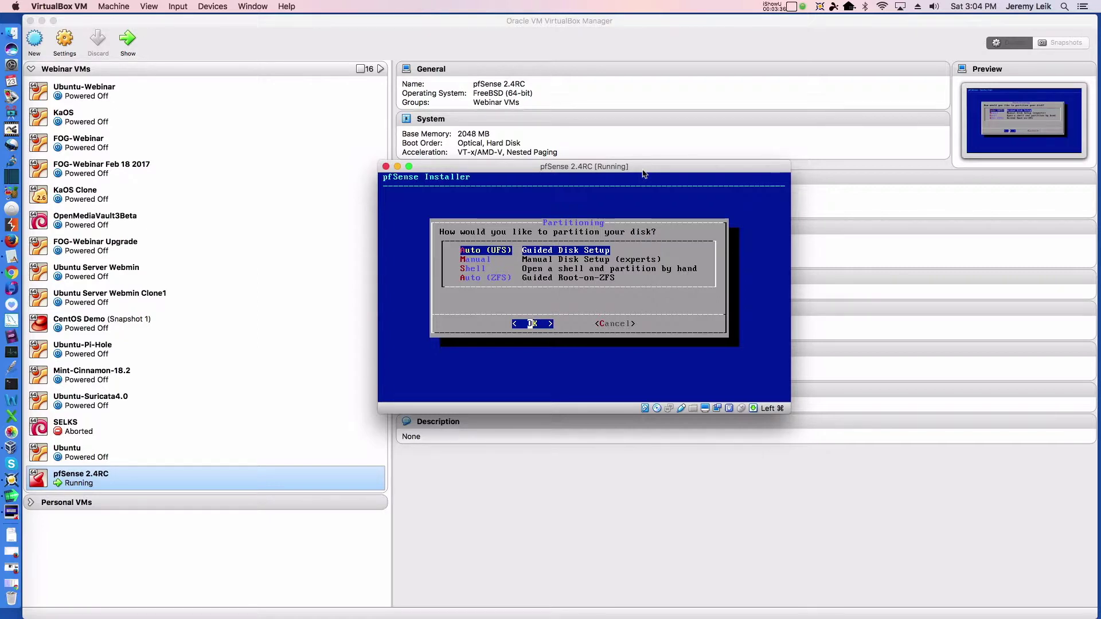
key("Return")
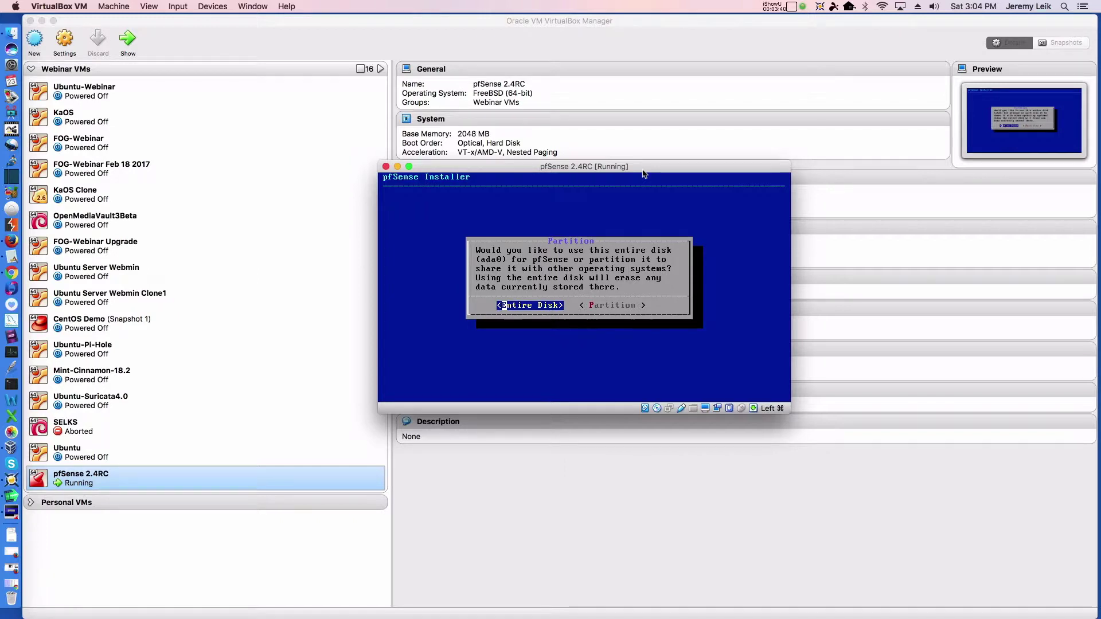
key("Return")
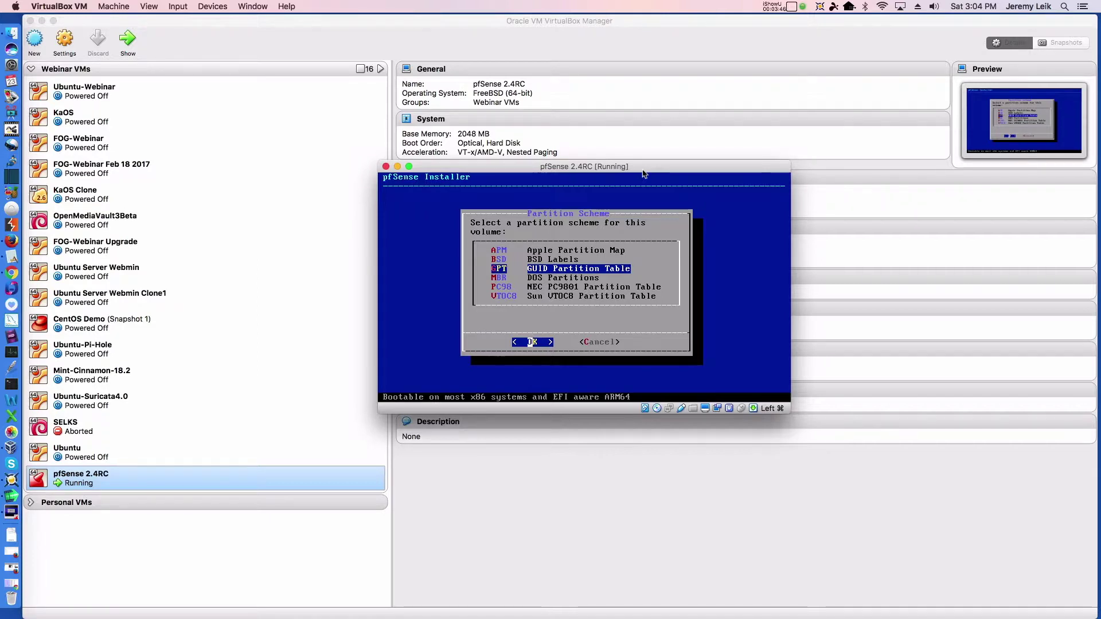
- Choose GPT, commit the partition layout, decline the manual shell, and reboot after installing
key("Return")
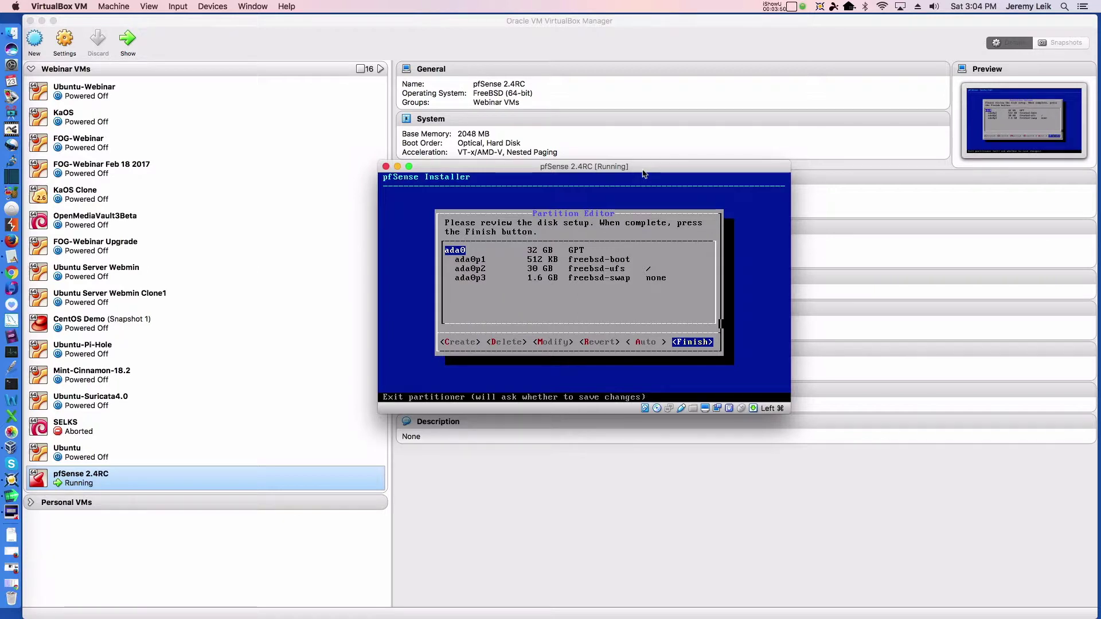
key("Return")
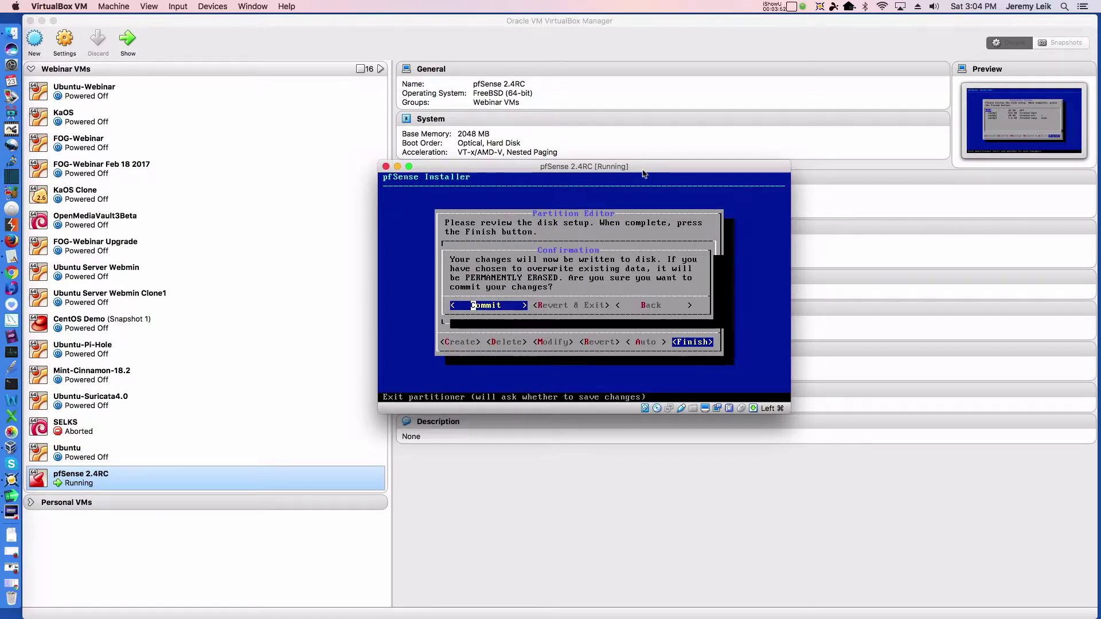
key("Return")
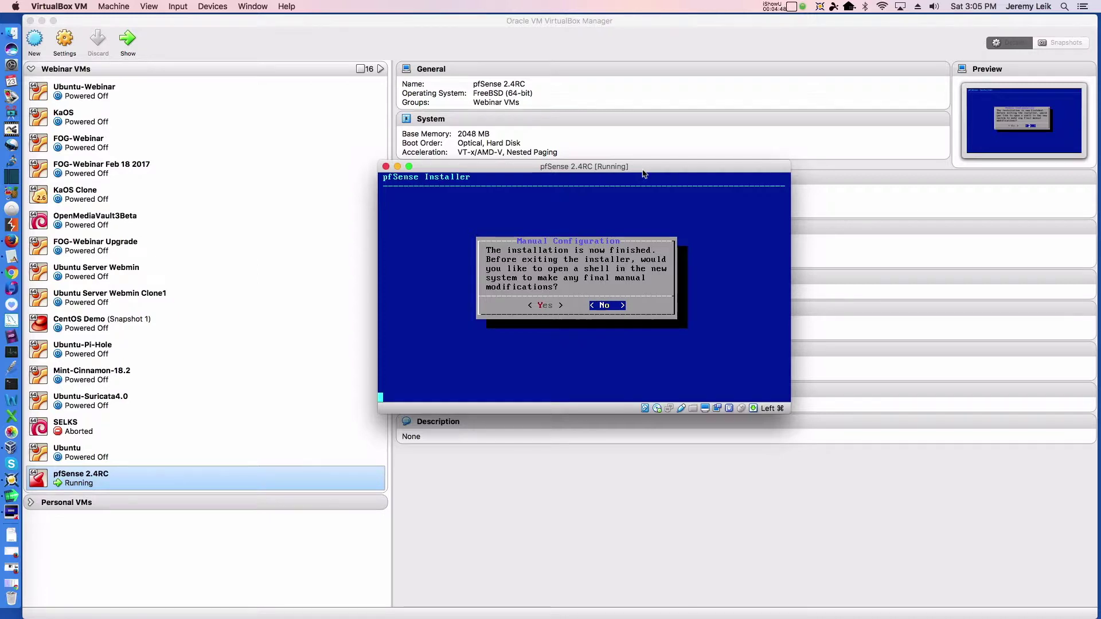
key("Return")
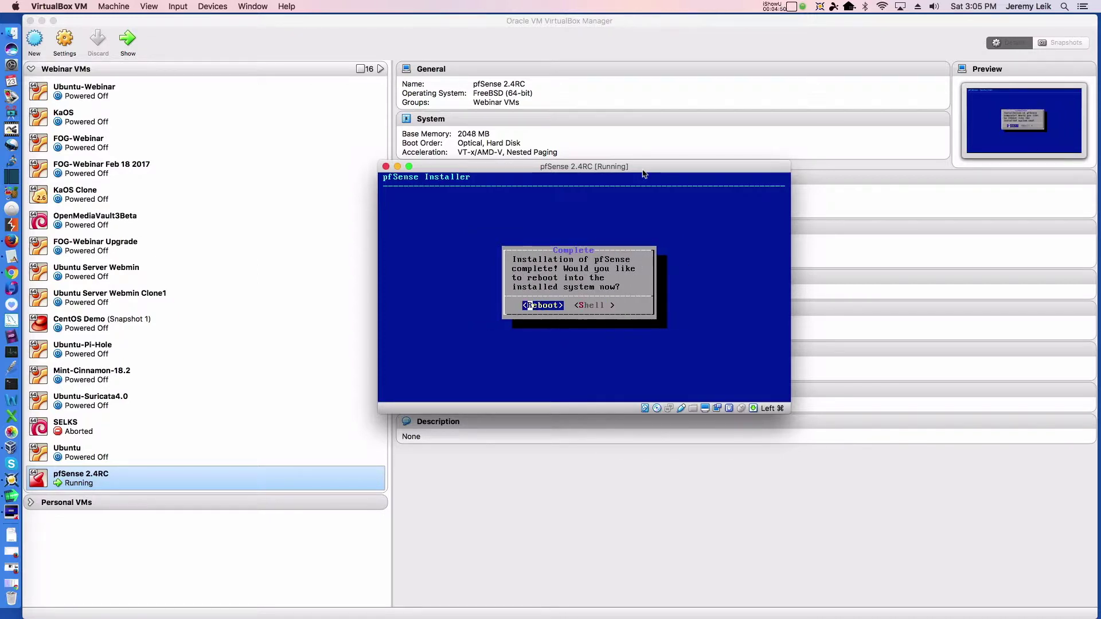
key("Return")
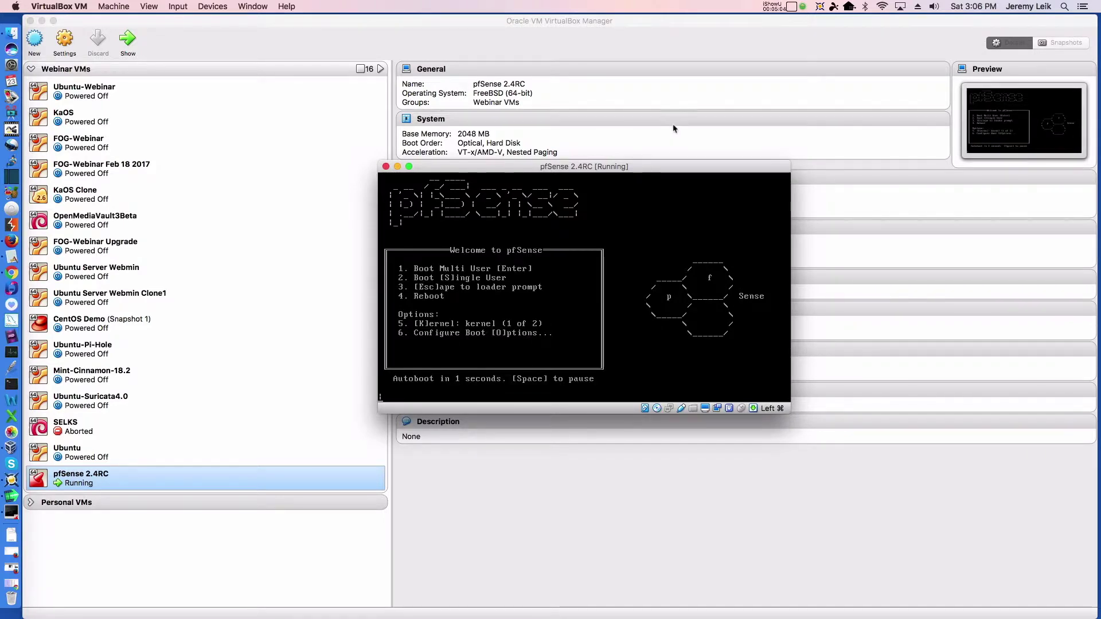
- Remove the installer disk from the virtual optical drive via Devices > Optical Drives
left_click(251, 7)
mouse_move(207, 8)
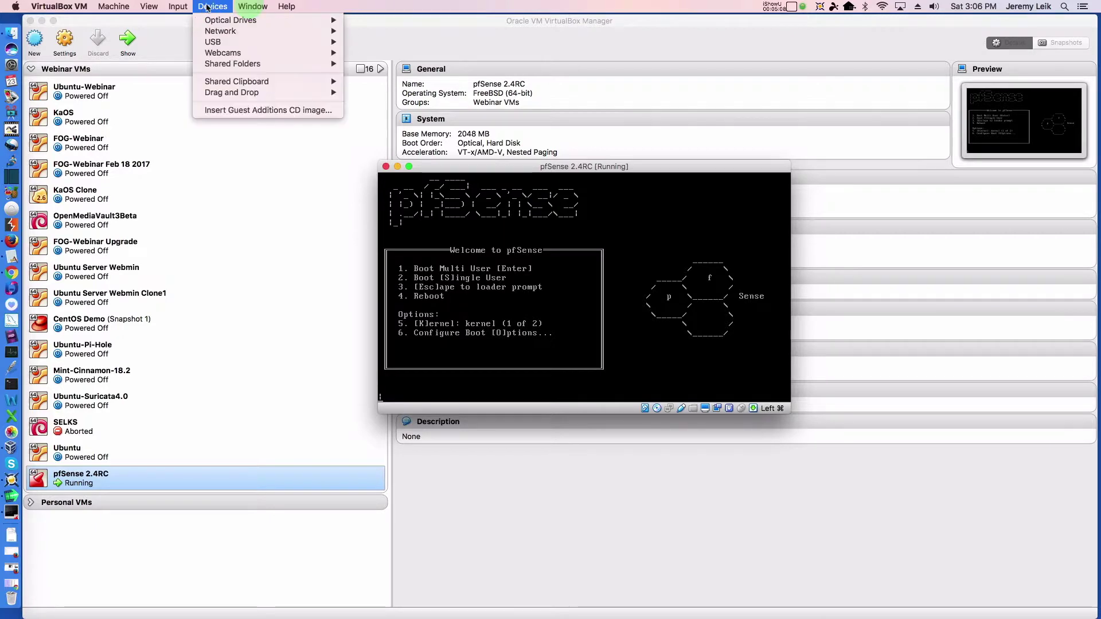
mouse_move(310, 20)
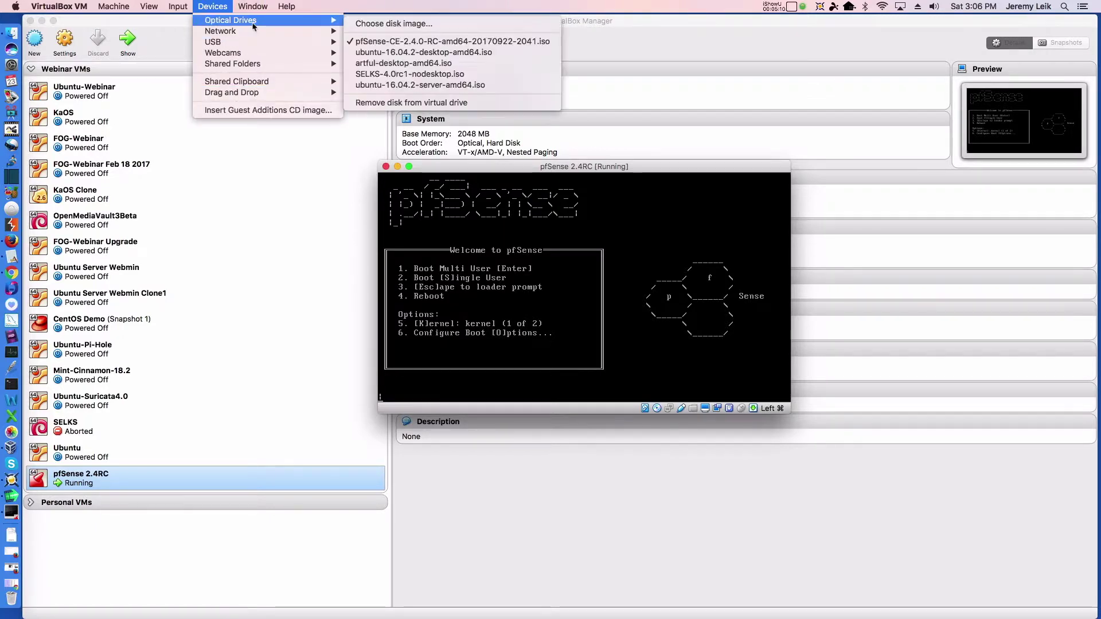
left_click(379, 105)
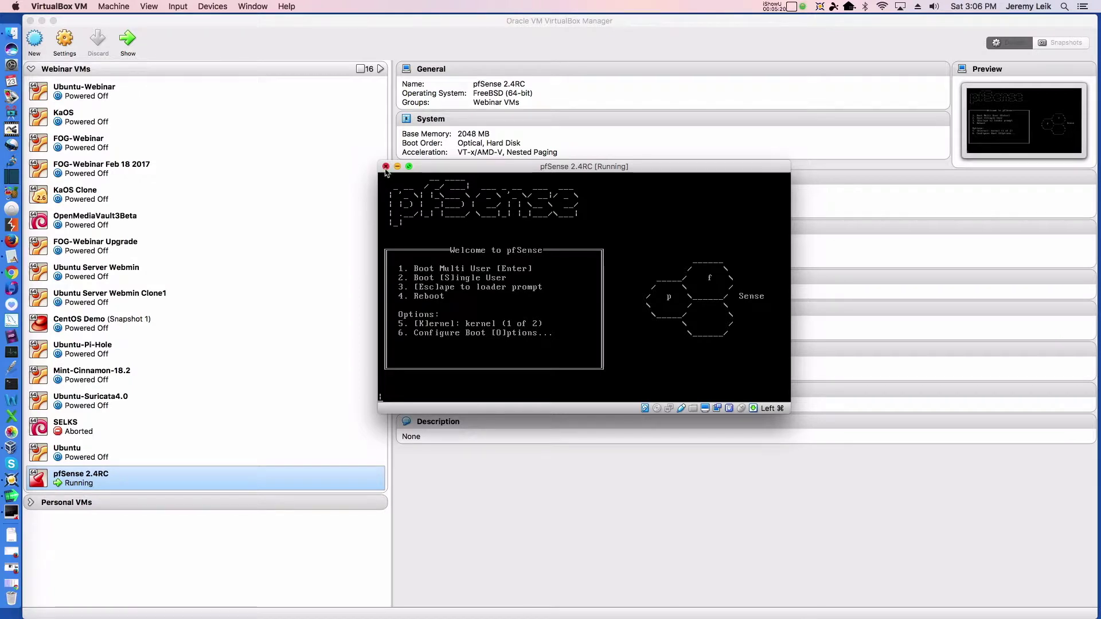
- Try booting from the hard disk, then power off the pfSense machine
left_click(506, 168)
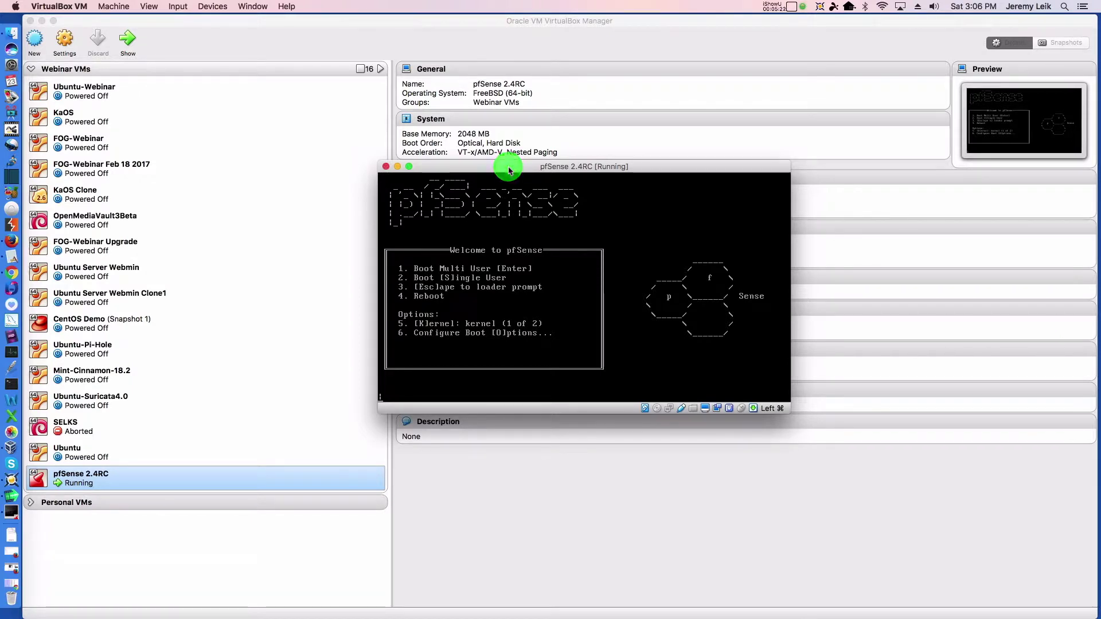
key("Return")
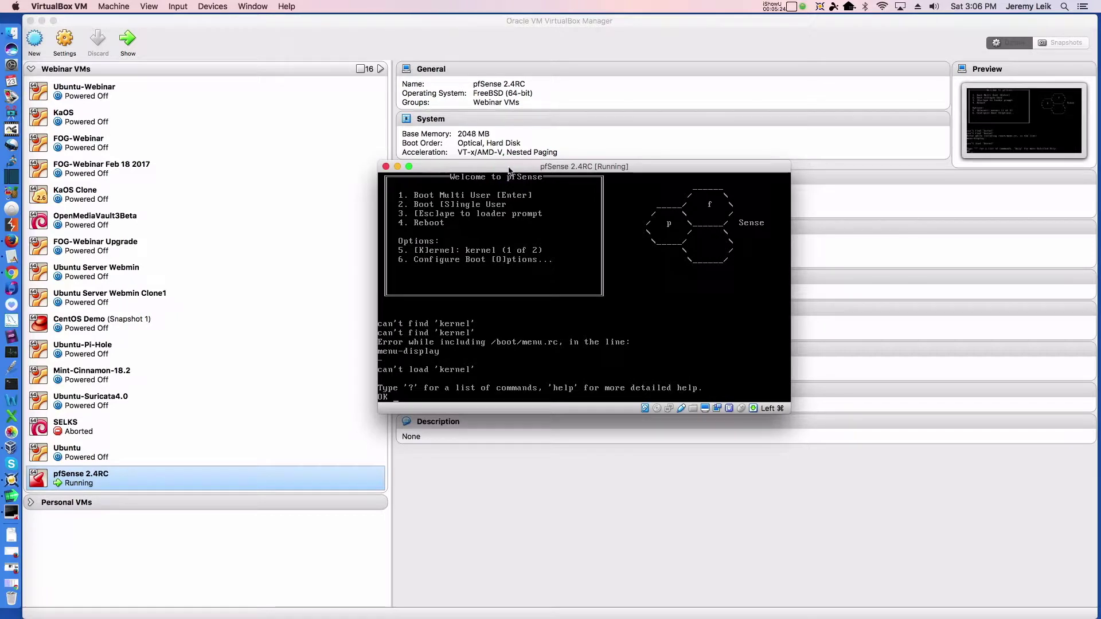
left_click(385, 166)
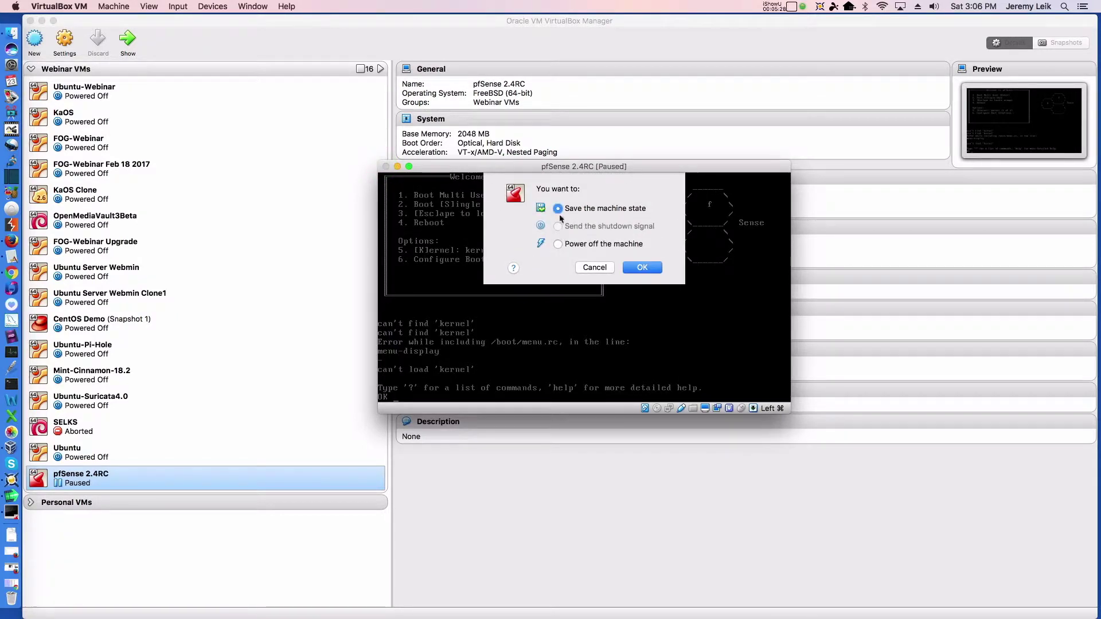
left_click(558, 244)
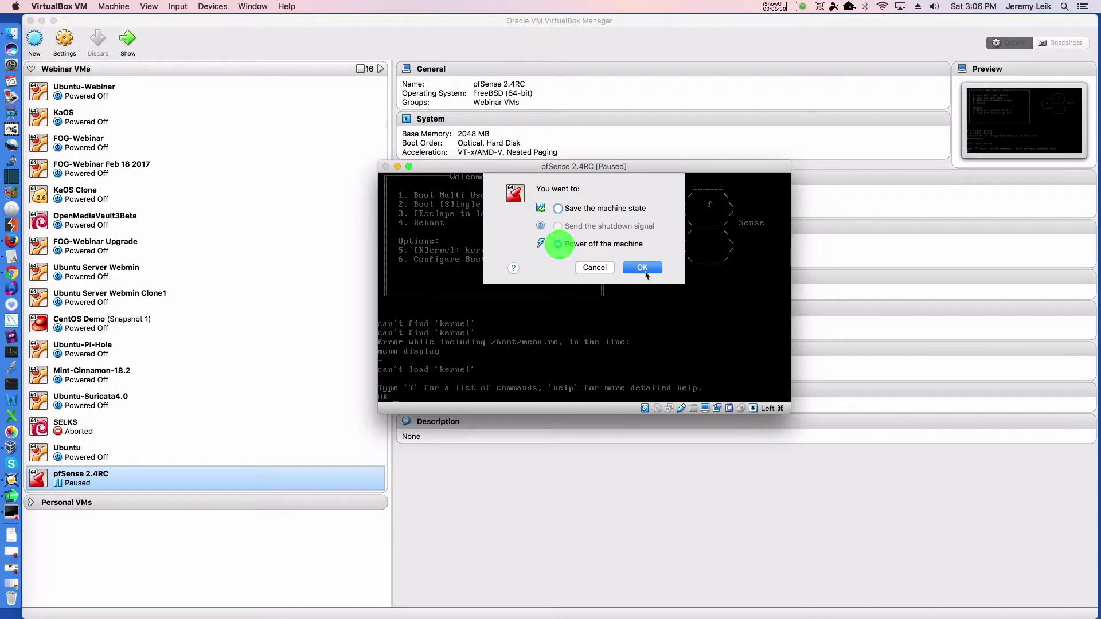
left_click(643, 269)
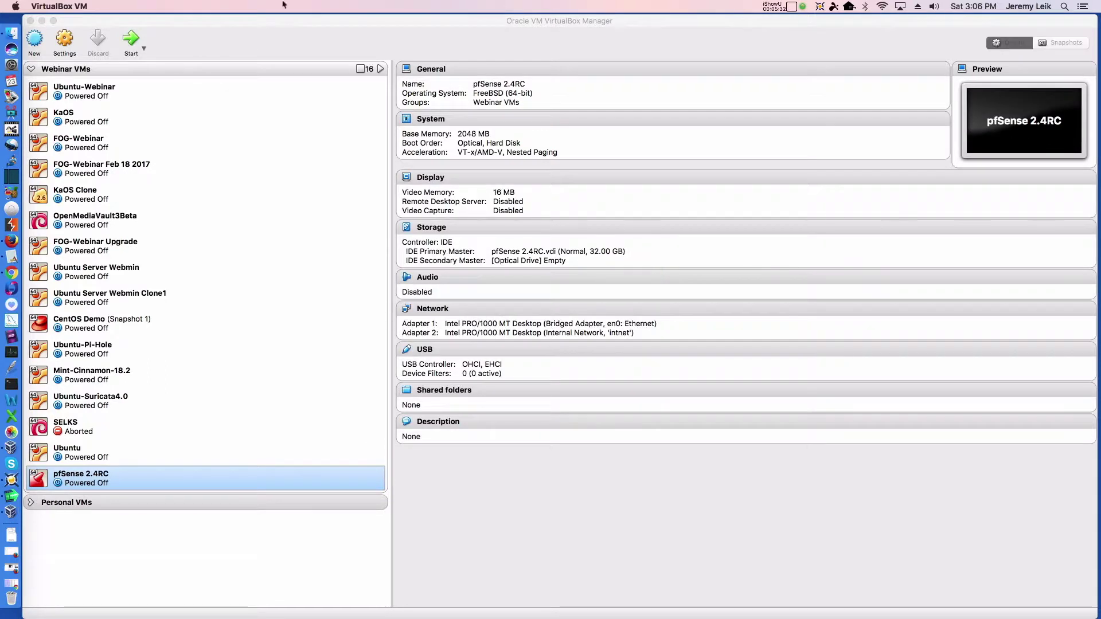
- Start pfSense 2.4RC and let it boot to the console menu with WAN em0 and LAN em1
left_click(135, 39)
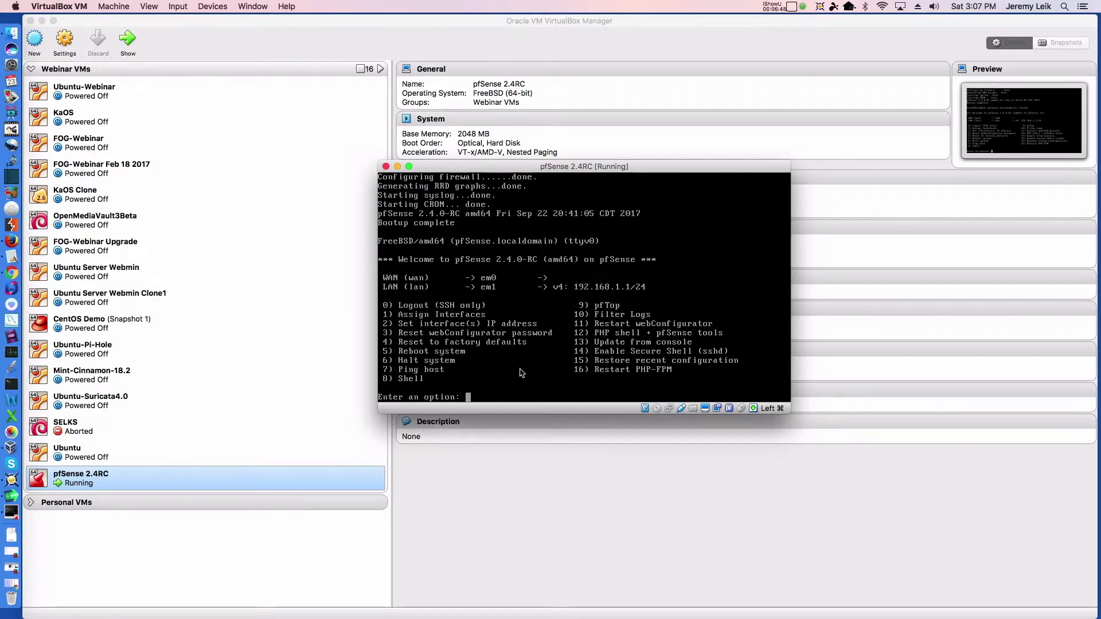
left_click(575, 170)
- Clear the prompt, choose option 1 to assign interfaces, and answer the VLAN question
key("End")
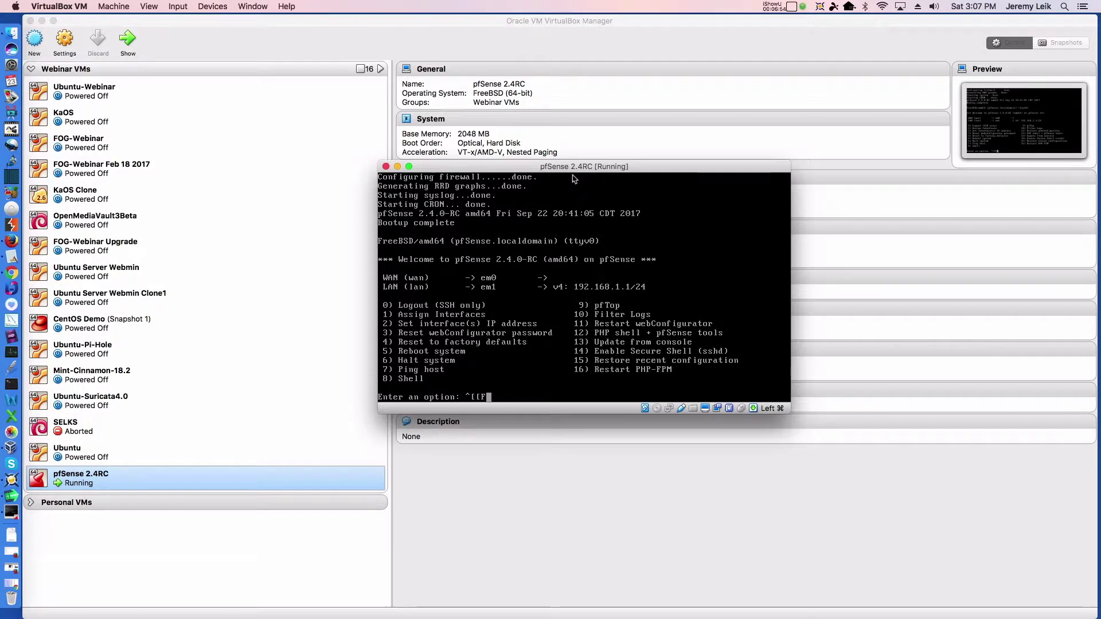
key("BackSpace")
key("BackSpace")
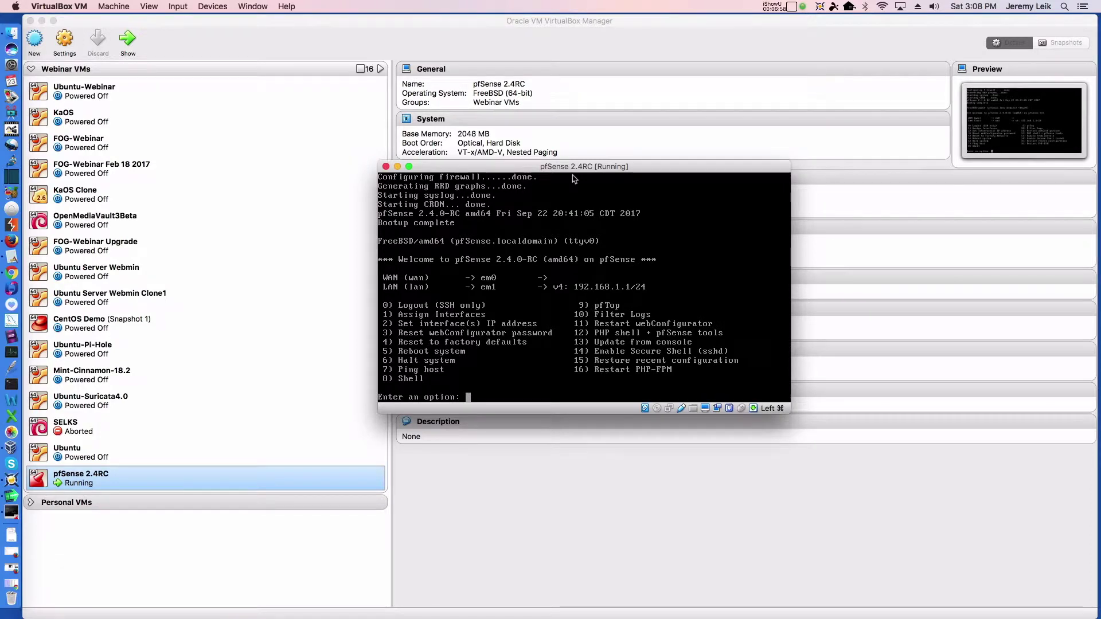
type("1")
key("Return")
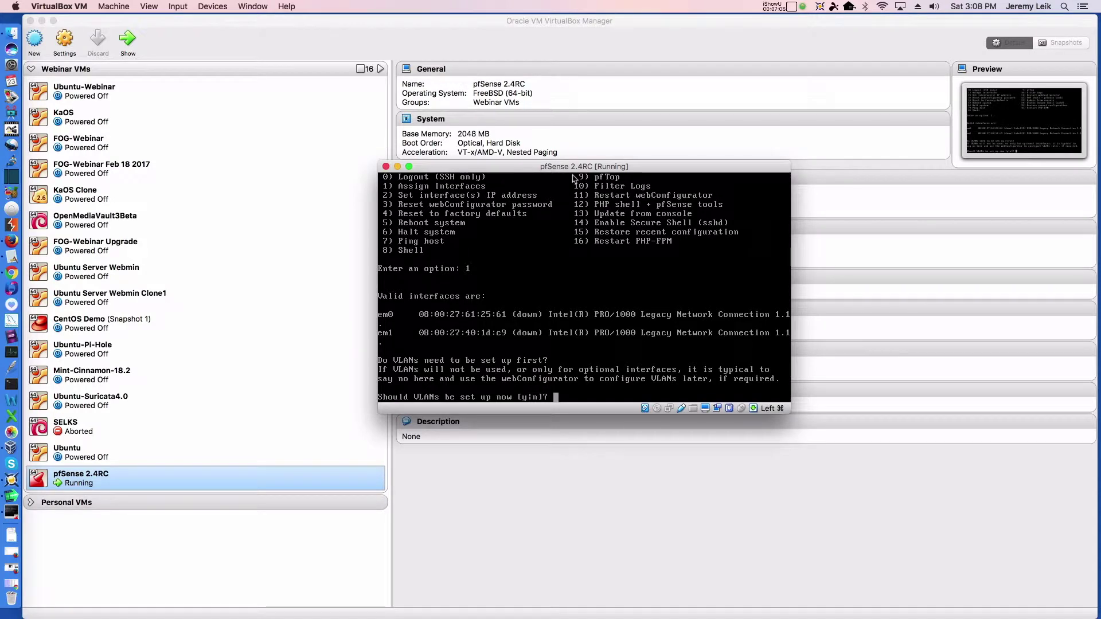
type("em0")
key("Return")
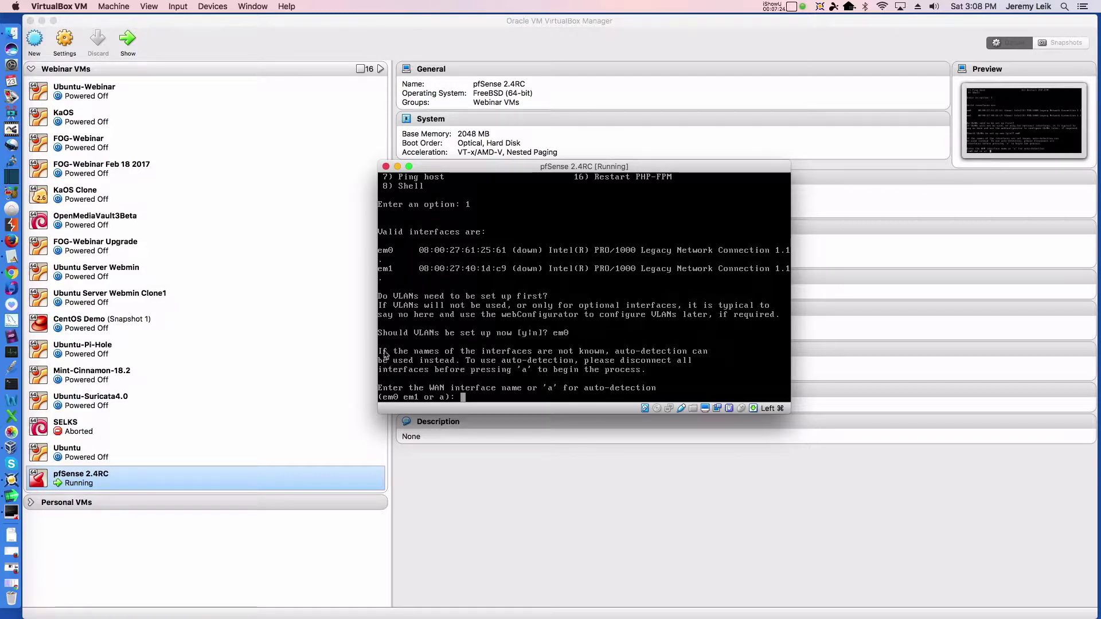
- Assign em0 as WAN and em1 as LAN, skip optional interfaces, and confirm with y
type("em0")
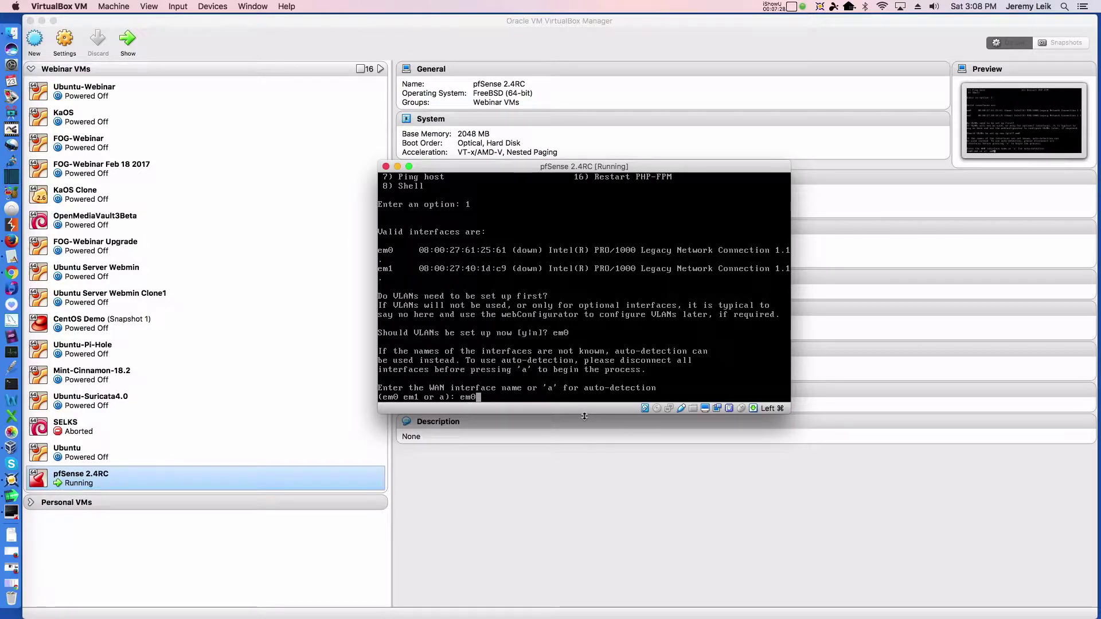
key("Return")
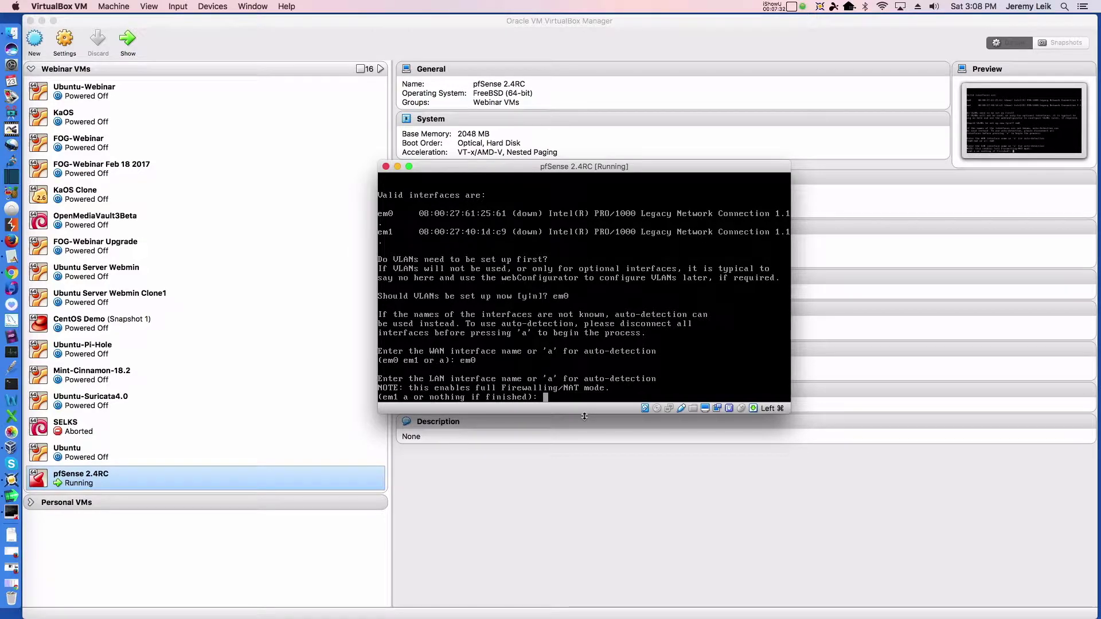
type("em1")
key("Return")
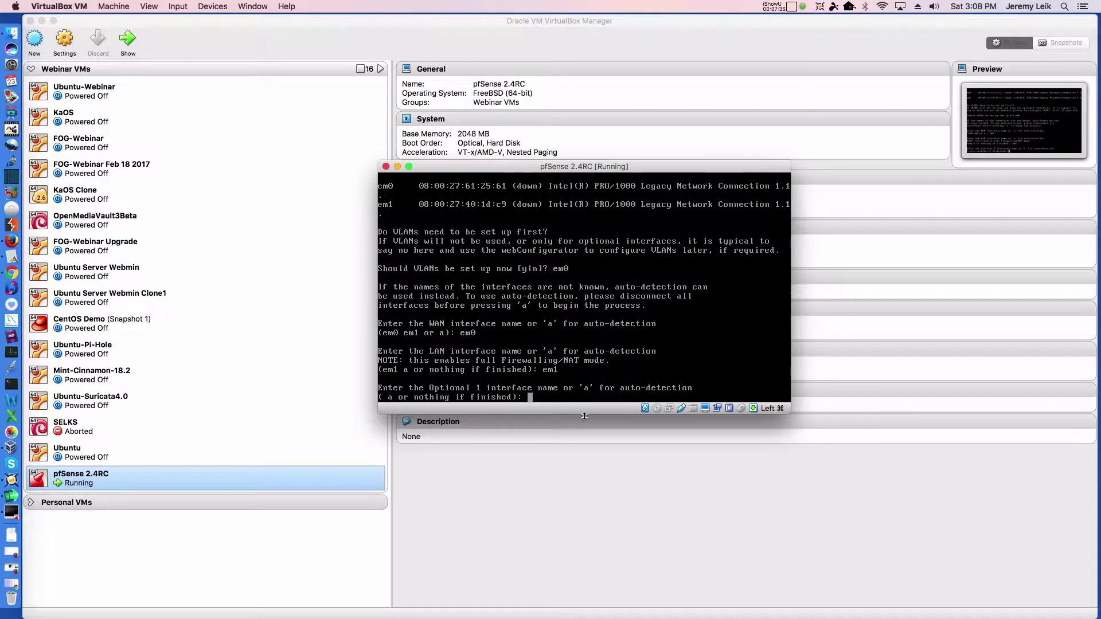
key("Return")
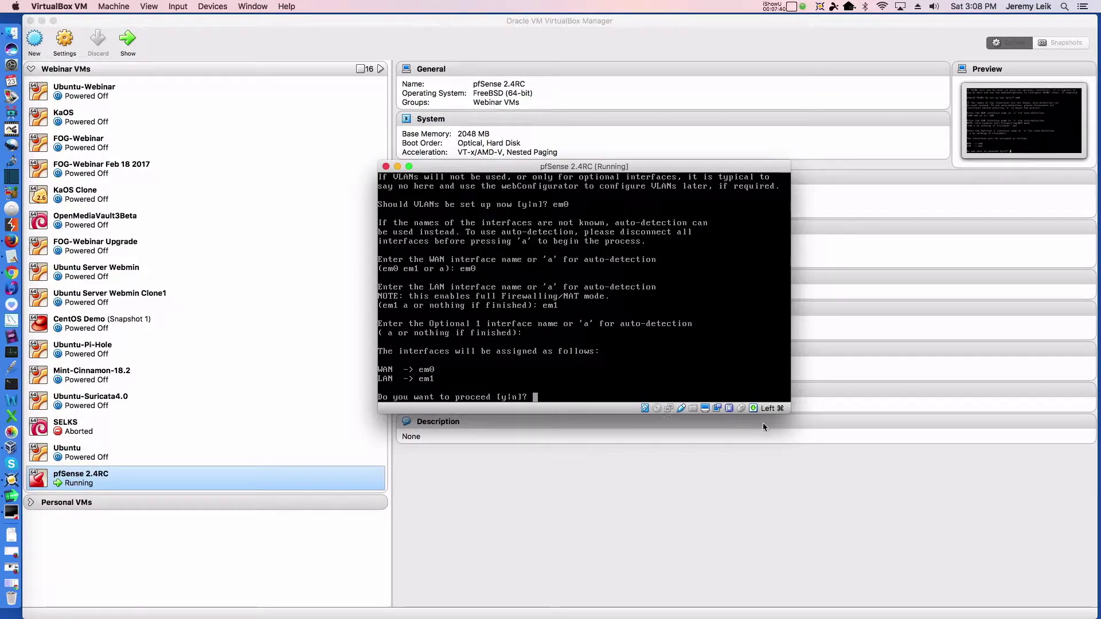
type("y")
key("Return")
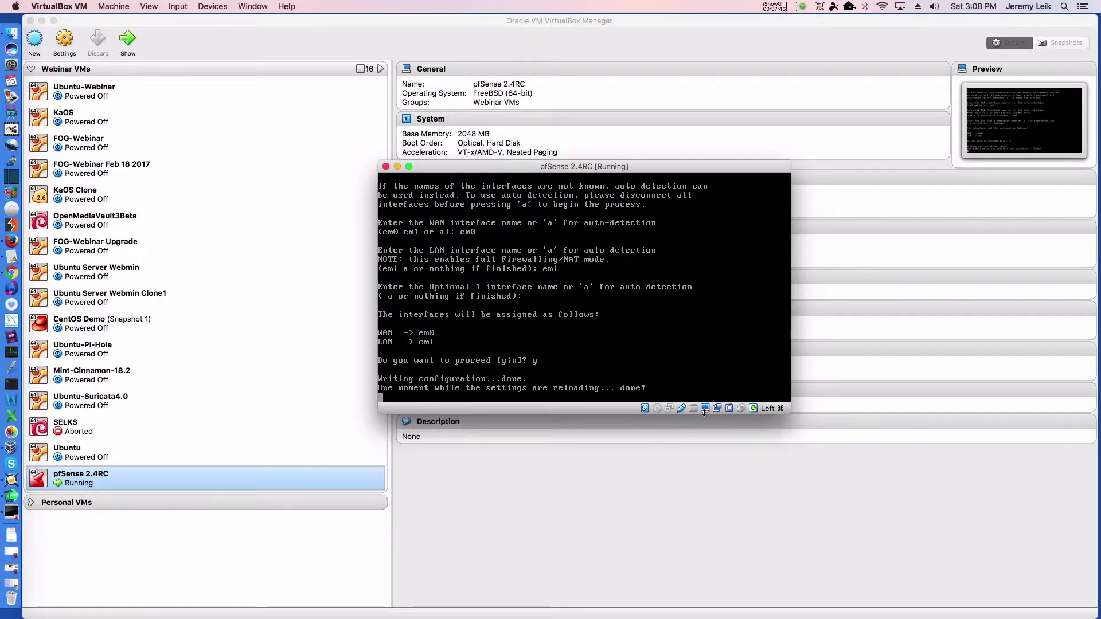
- Connect Network Adapter 1 and Network Adapter 2 from the status-bar network menu
left_click(668, 410)
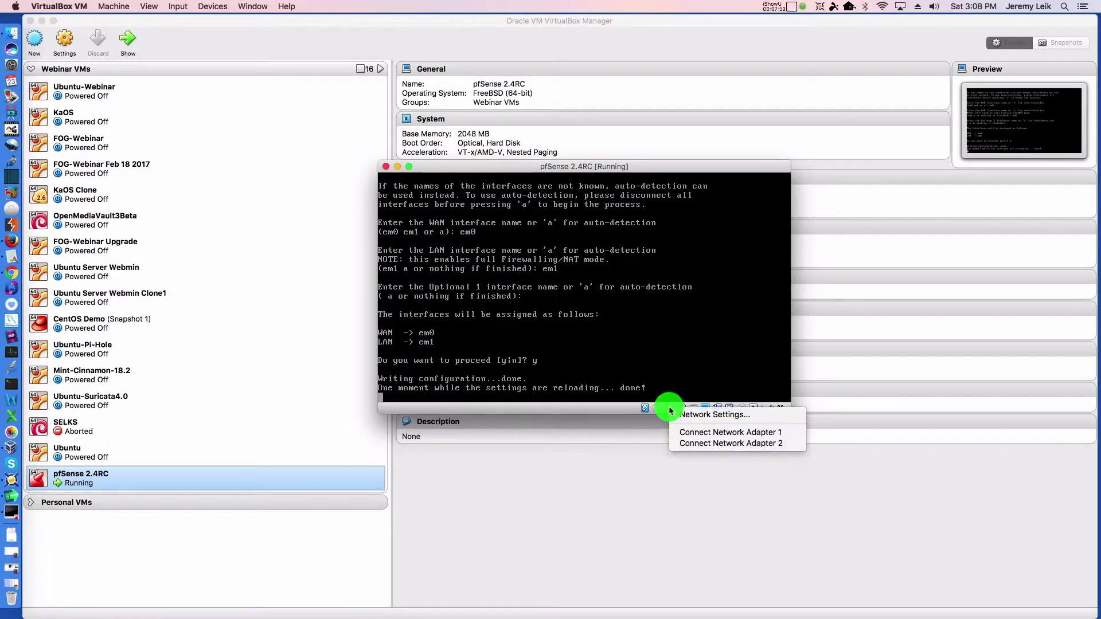
left_click(677, 436)
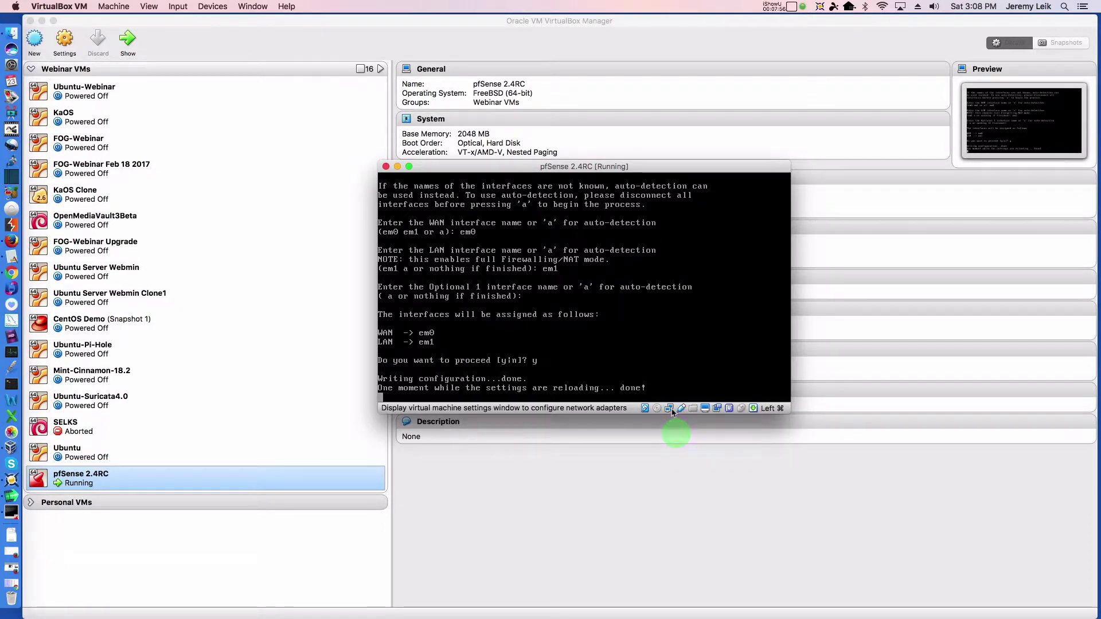
left_click(672, 409)
left_click(682, 445)
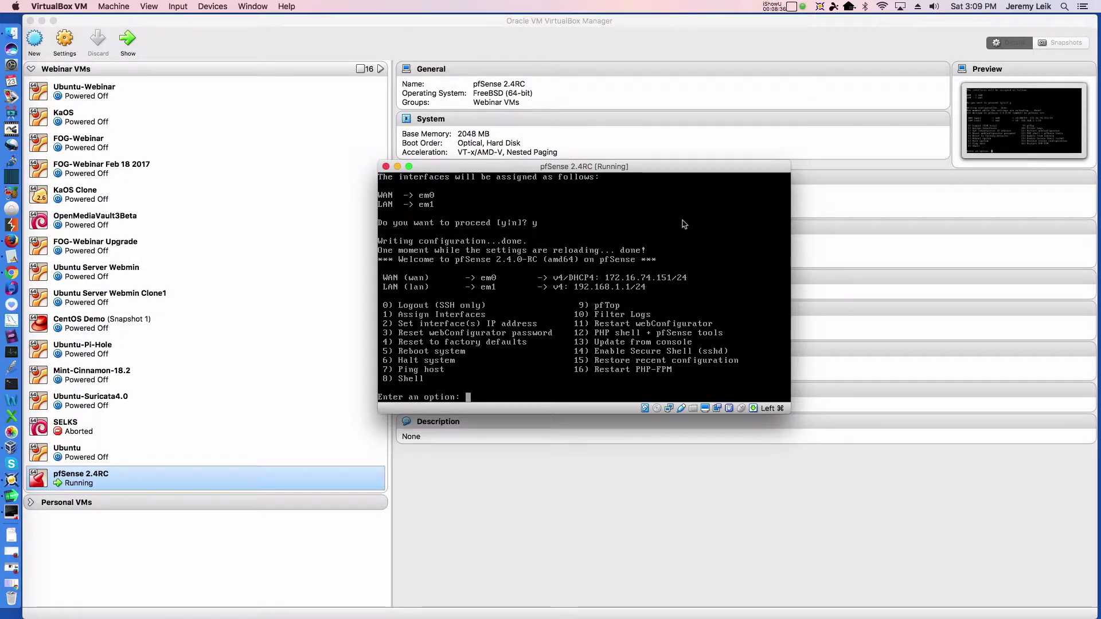
- Attach the Ubuntu machine's adapter to Internal Network 'intnet', save, and start Ubuntu
left_click(65, 456)
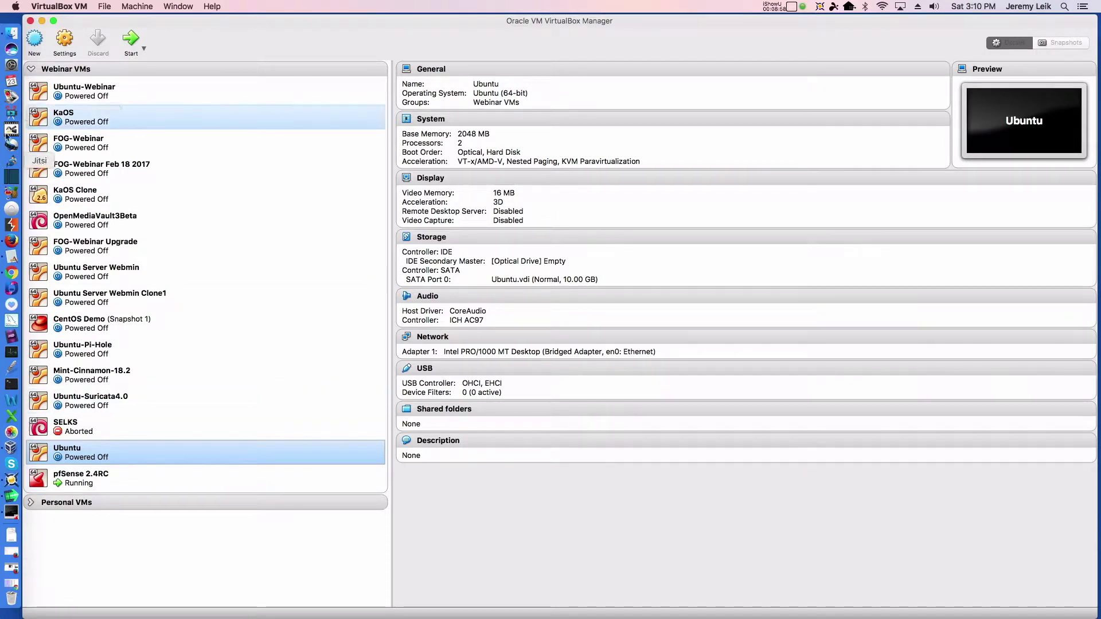
left_click(57, 32)
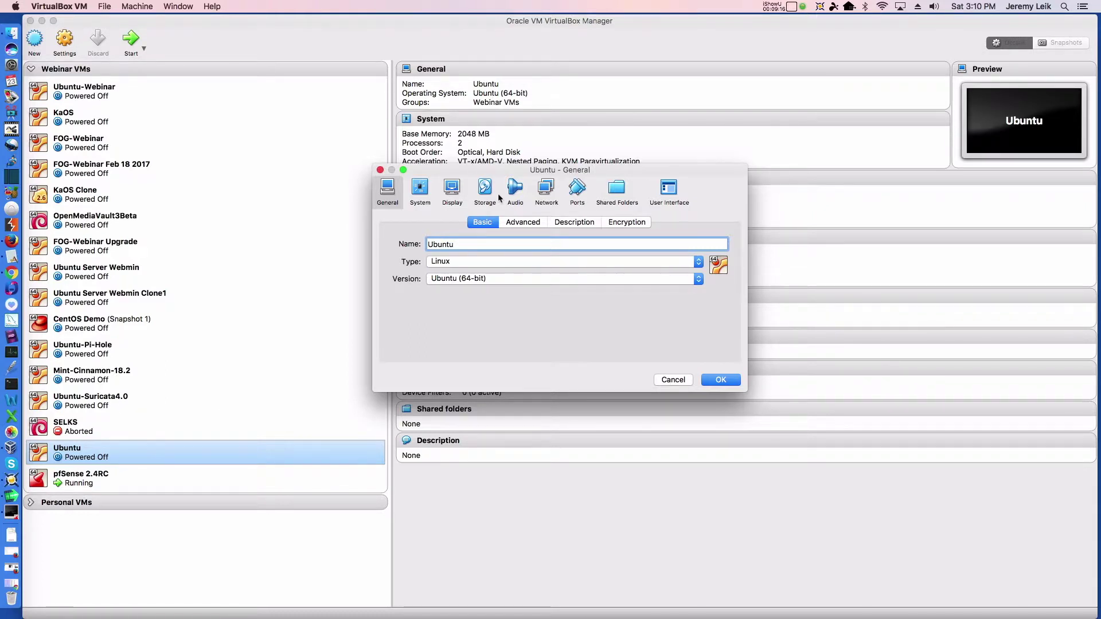
left_click(548, 186)
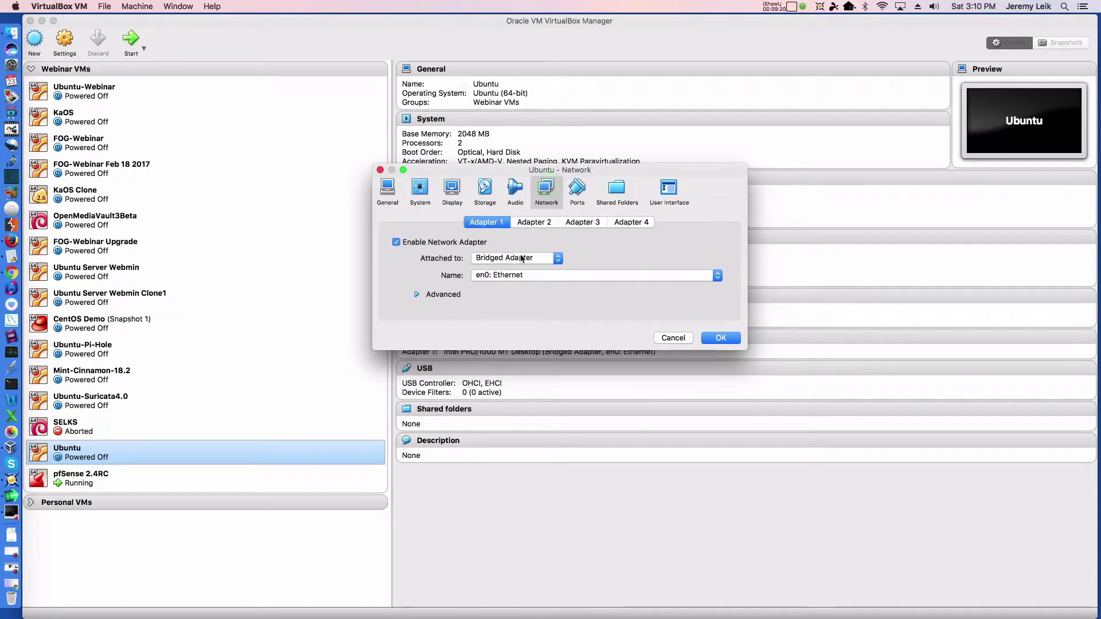
left_click(518, 263)
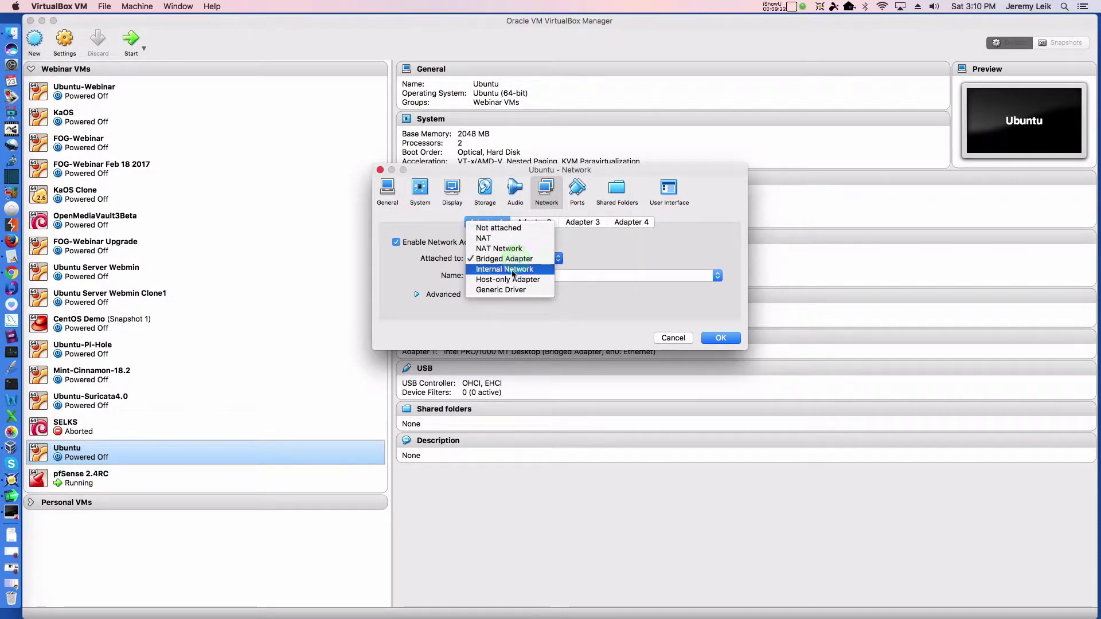
left_click(512, 269)
left_click(731, 343)
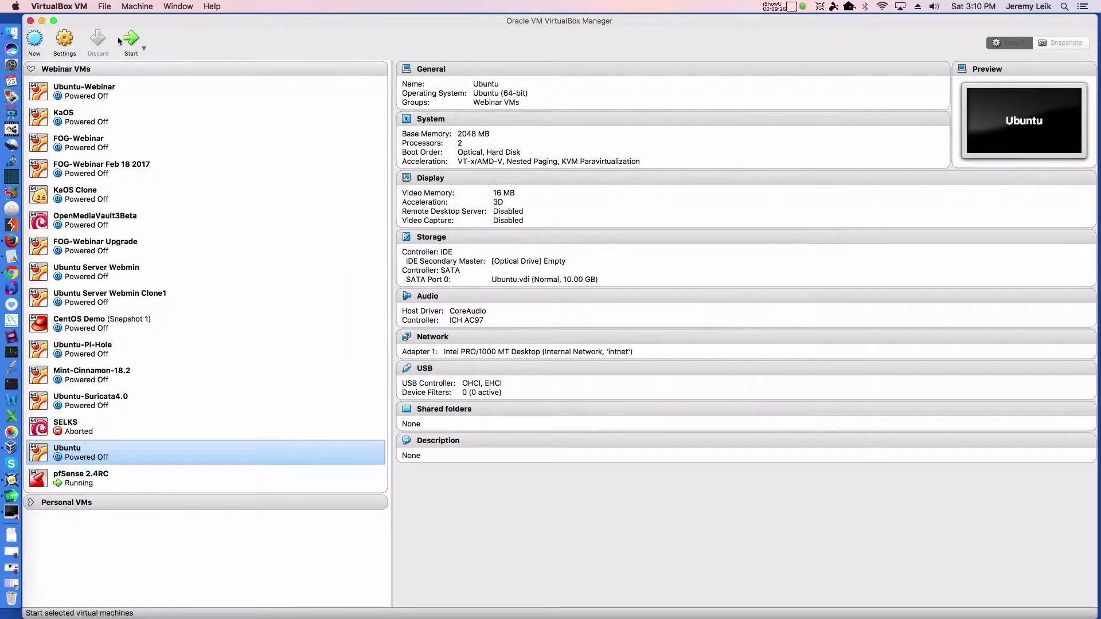
left_click(137, 41)
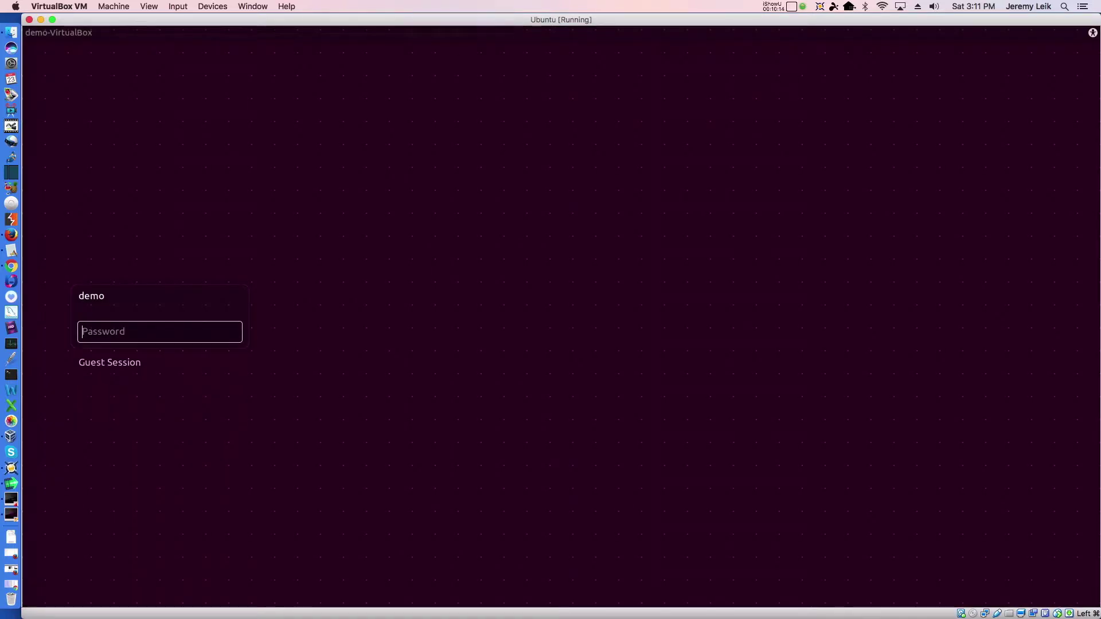
- Enter the account password at the Ubuntu login screen to reach the desktop
type("*********")
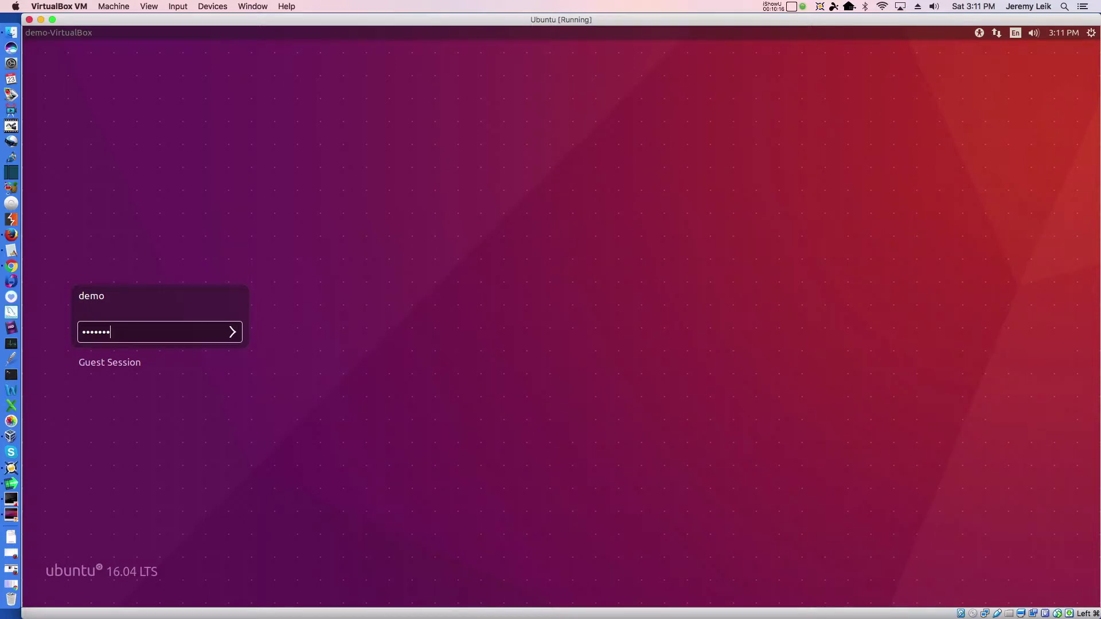
key("Return")
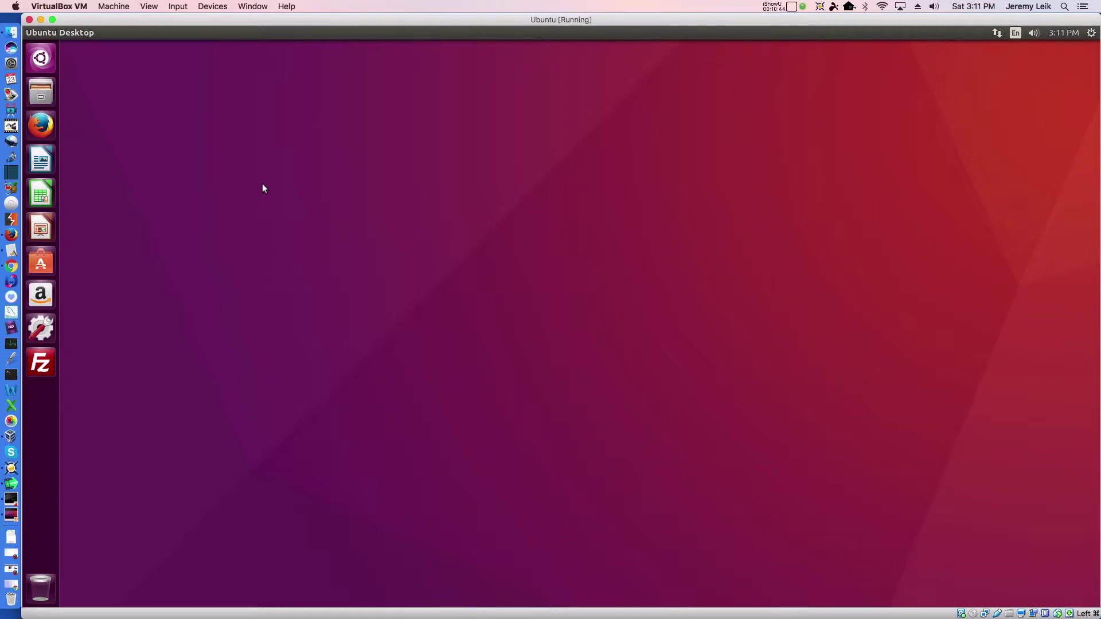
- Open a terminal, zoom its text in four times and maximize the window
key("ctrl+alt+t")
left_click(321, 139)
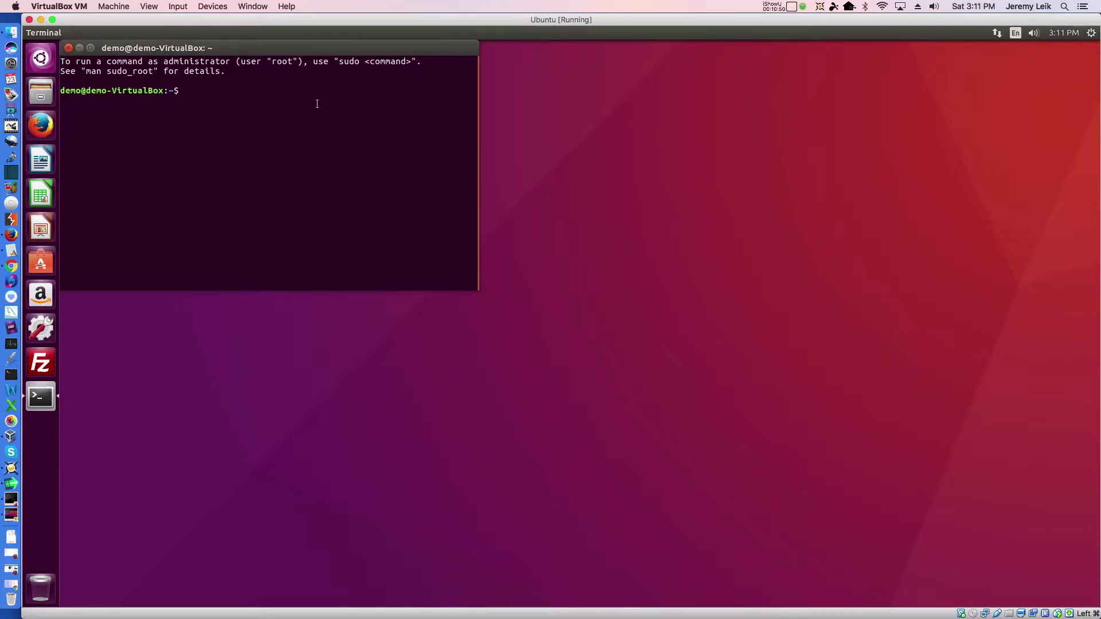
key("BackSpace")
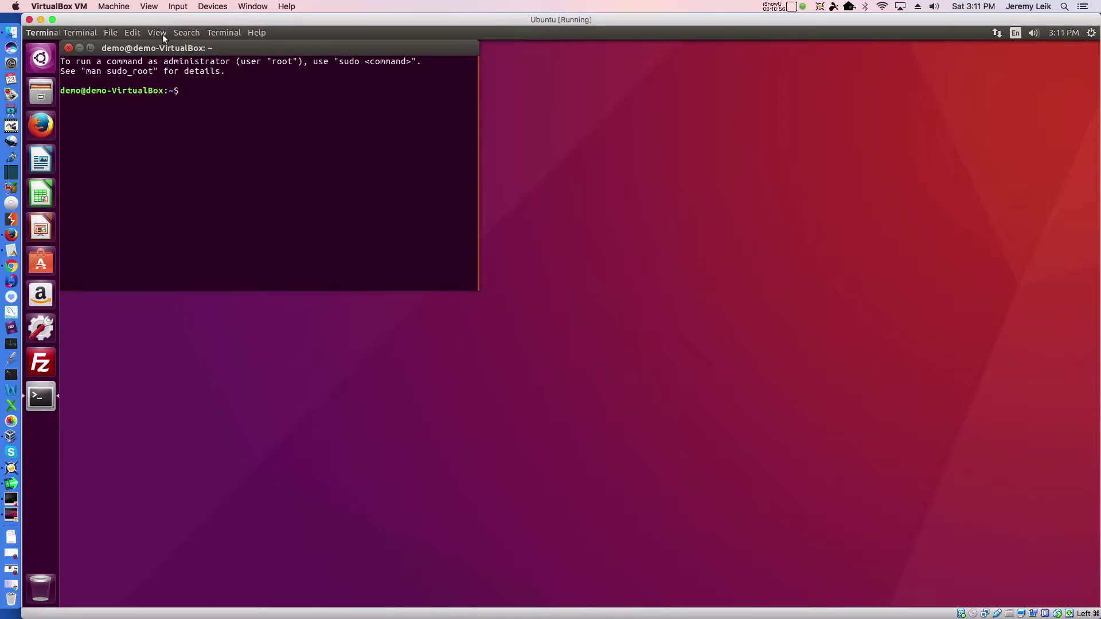
left_click(133, 34)
mouse_move(165, 37)
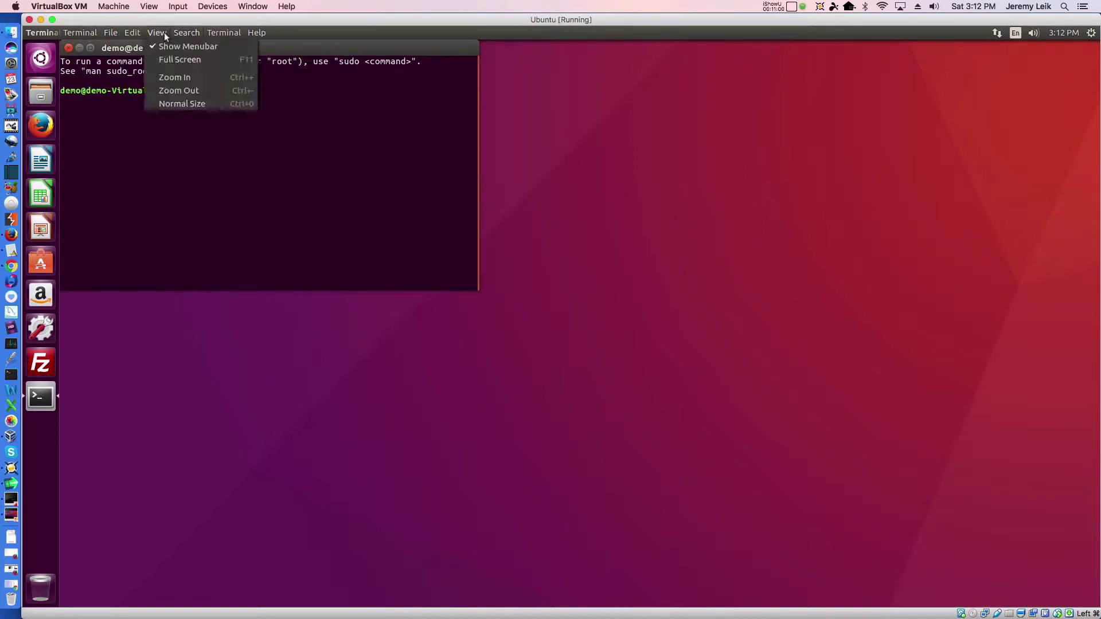
left_click(163, 77)
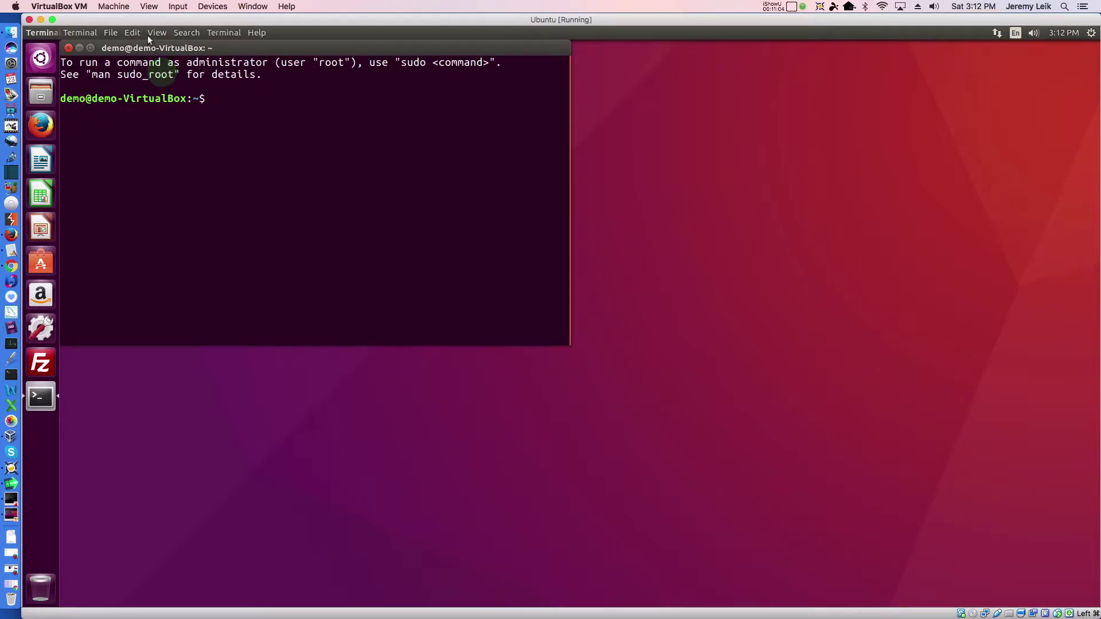
left_click(153, 33)
left_click(158, 80)
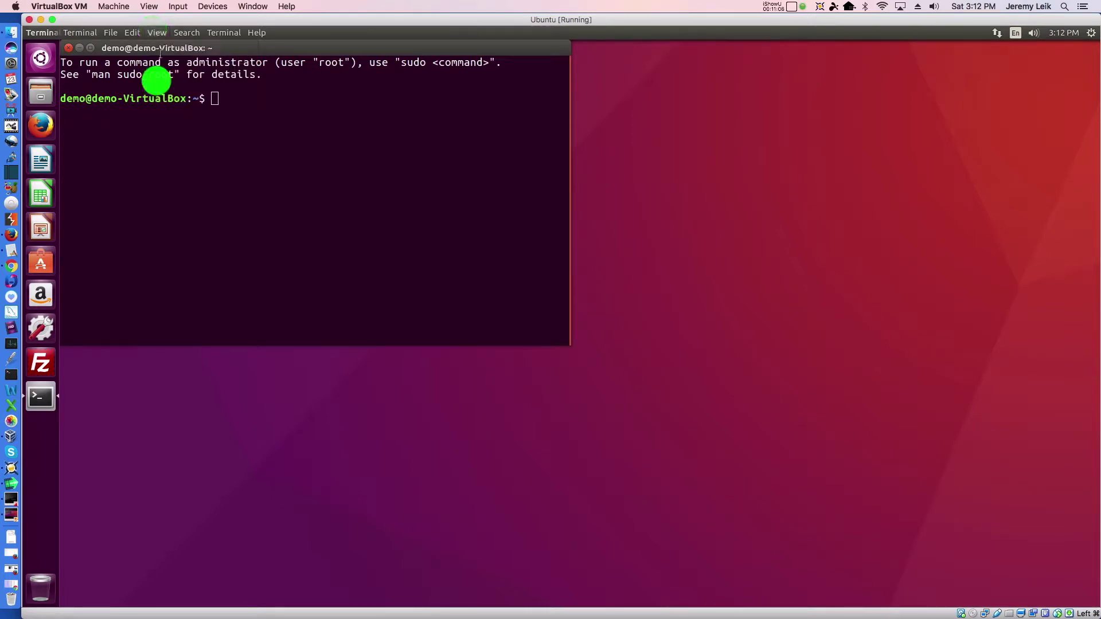
left_click(156, 32)
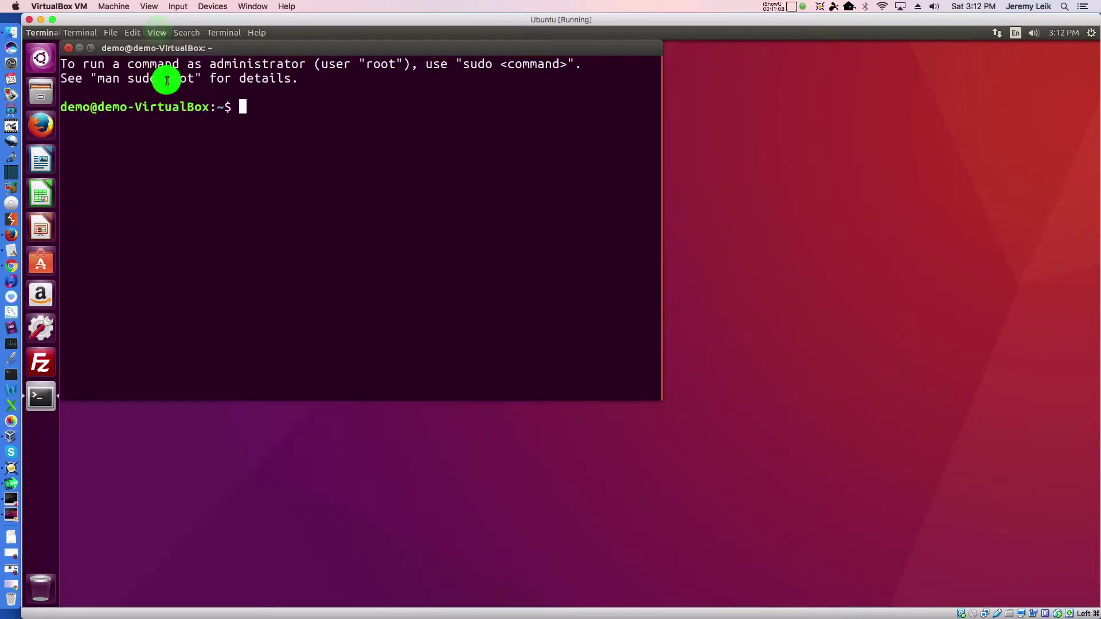
left_click(165, 77)
double_click(519, 49)
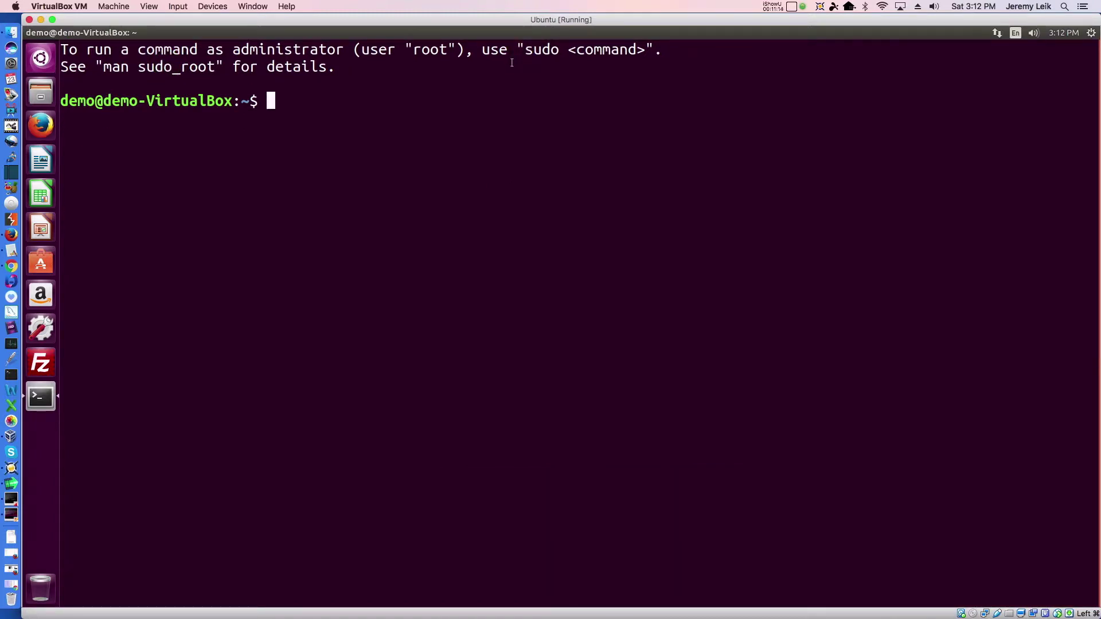
- Confirm the guest address 192.168.1.100 with ip addr show and ping 192.168.1.1
type("ip addr show")
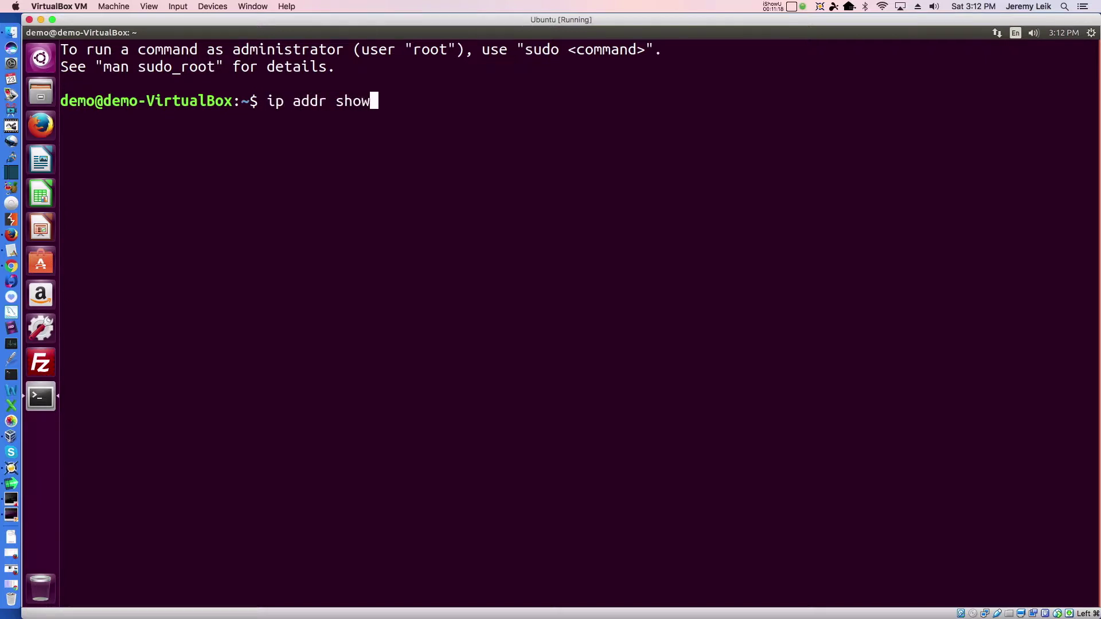
key("Return")
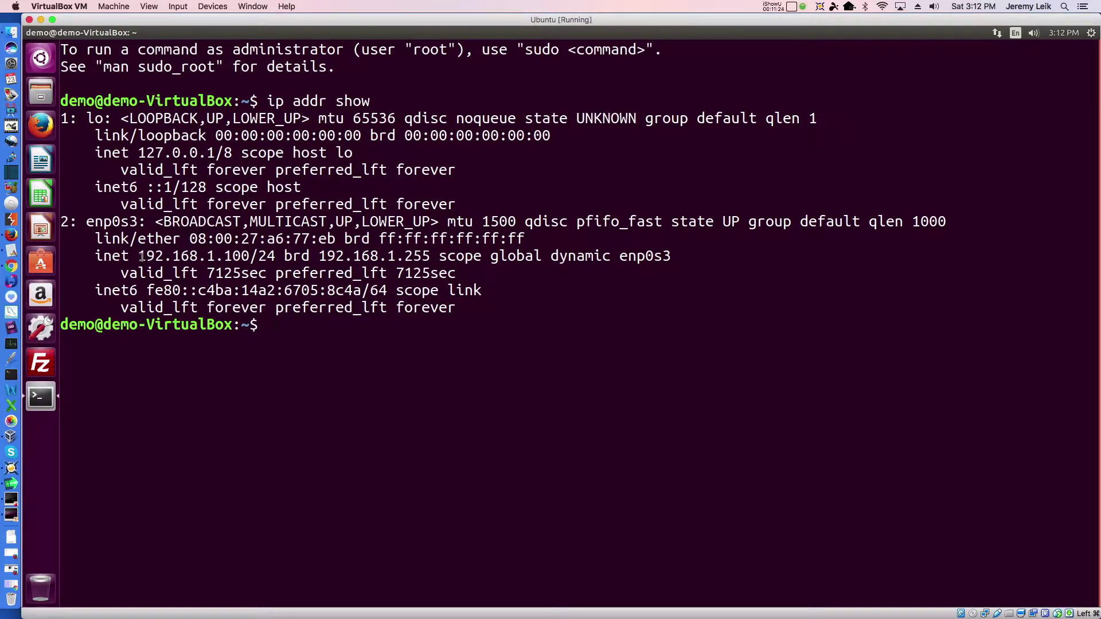
left_click_drag(142, 255, 247, 256)
type("ping 192.168.1.1")
key("Return")
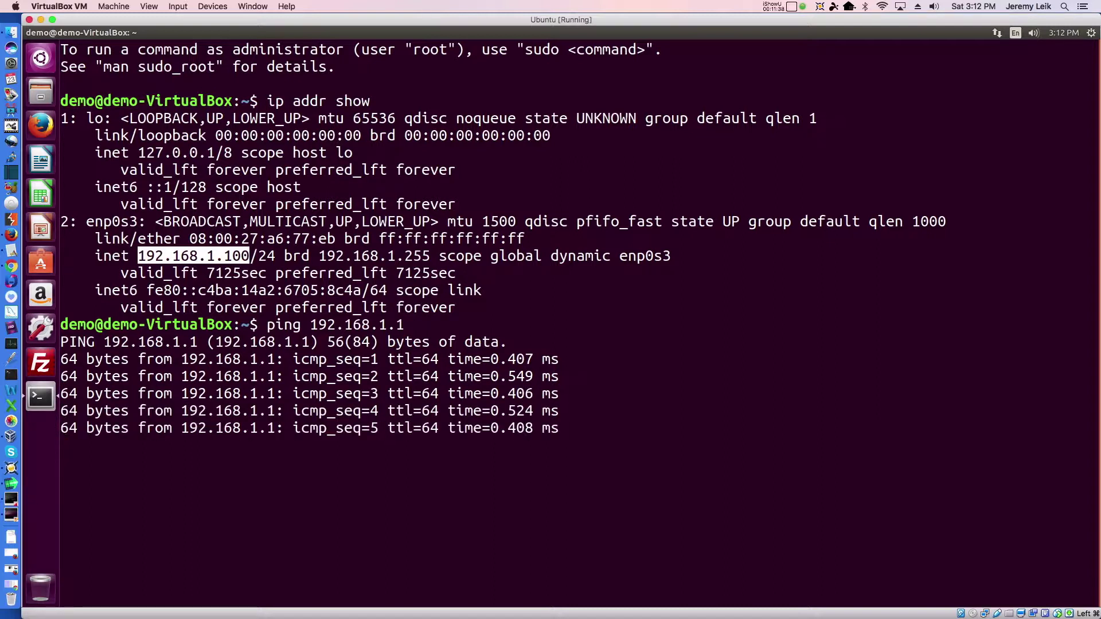
key("ctrl+c")
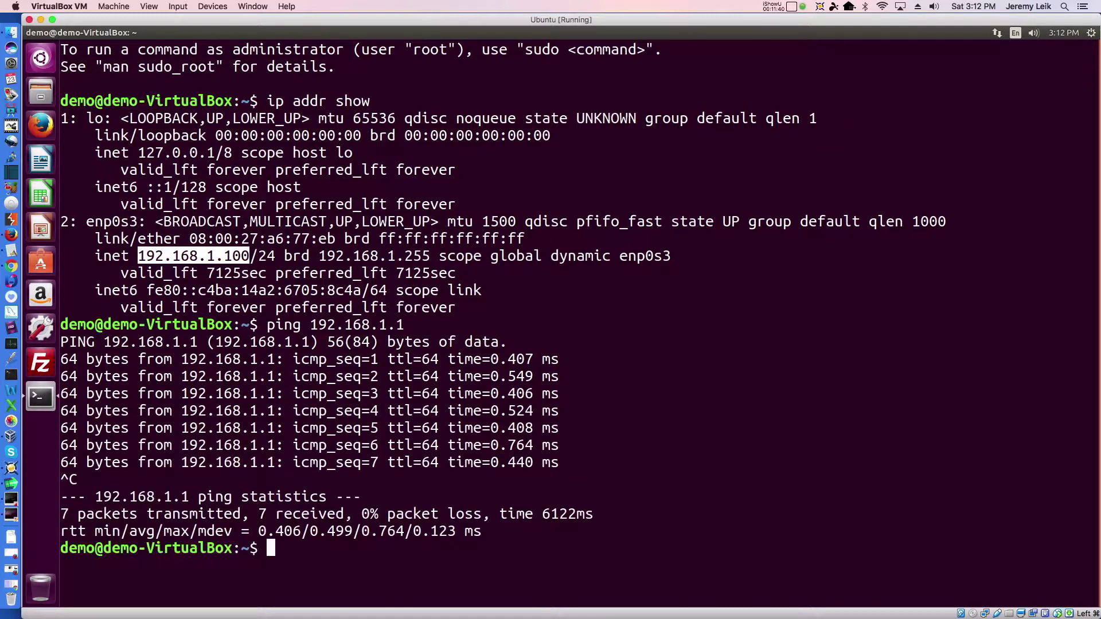
- Ping 8.8.8.8 to confirm internet replies, then close the terminal
key("ctrl+l")
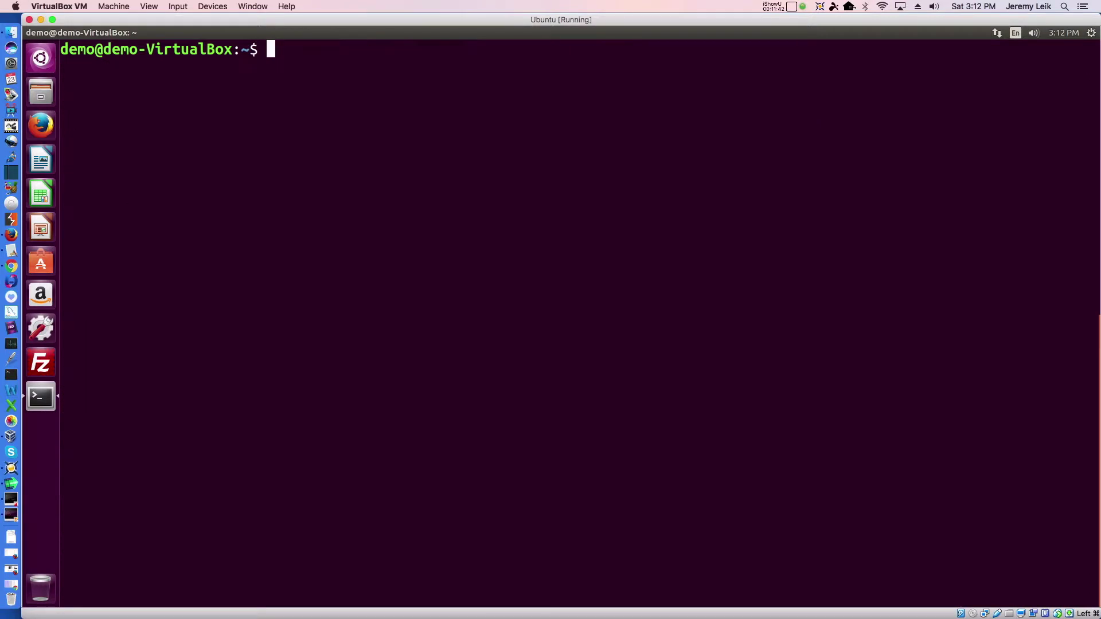
type("pig")
key("BackSpace")
type("ng 8.8.8.8")
key("Return")
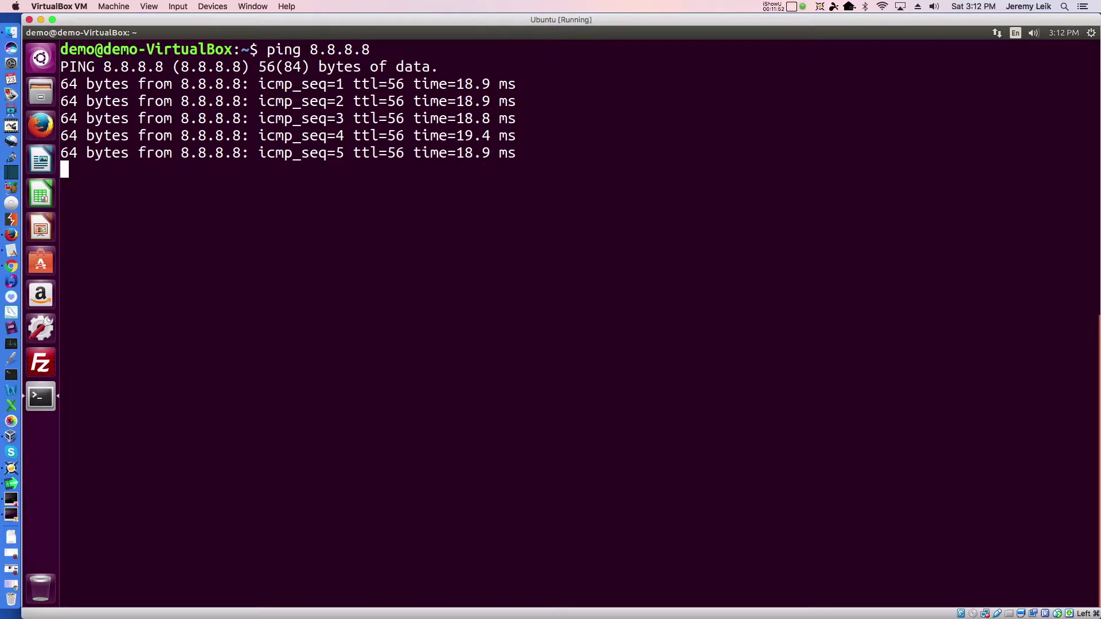
key("ctrl+c")
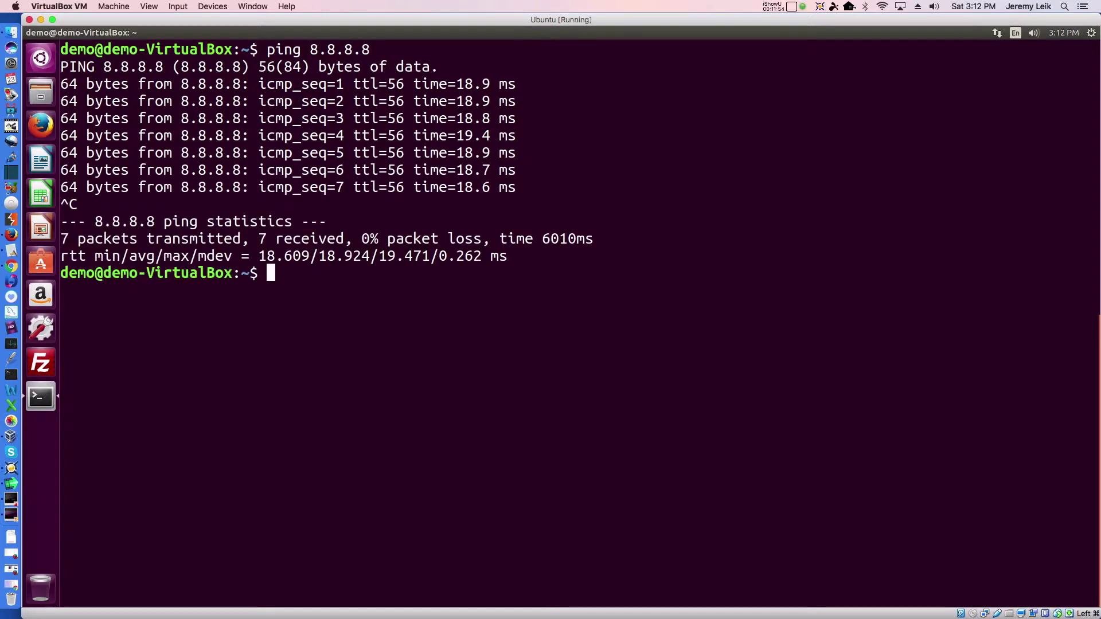
key("ctrl+d")
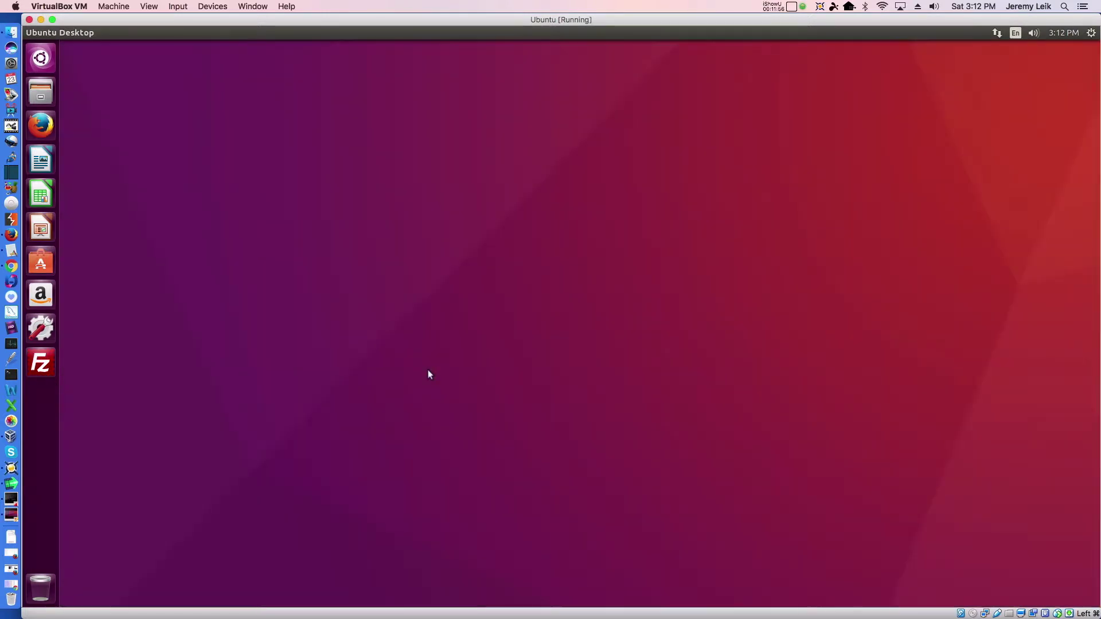
- Launch Firefox maximized and load 192.168.1.1
left_click(44, 129)
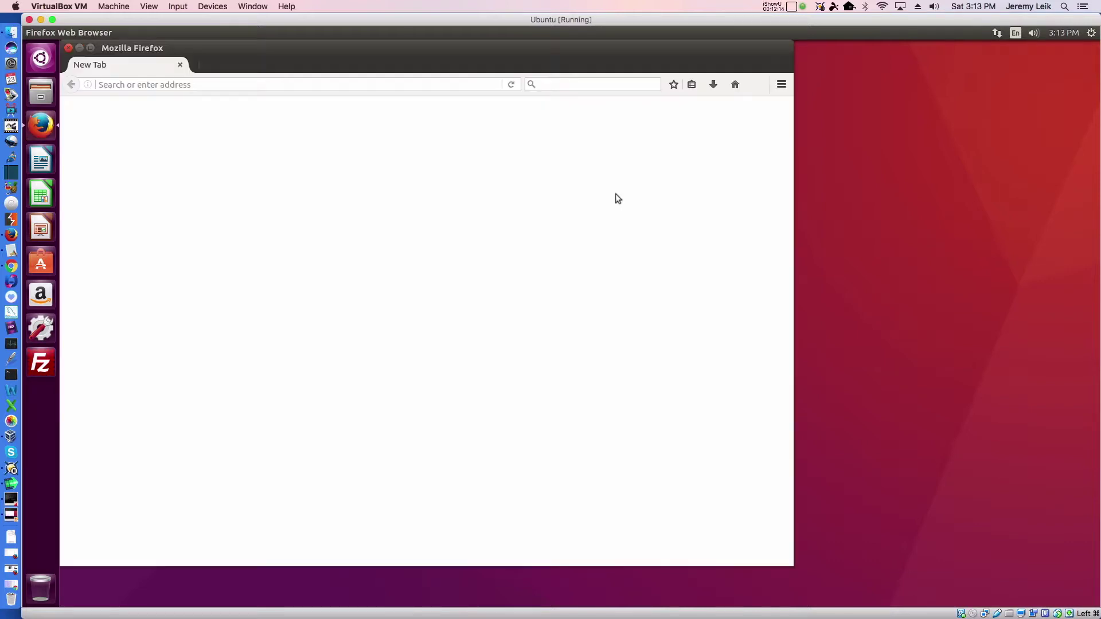
left_click(91, 50)
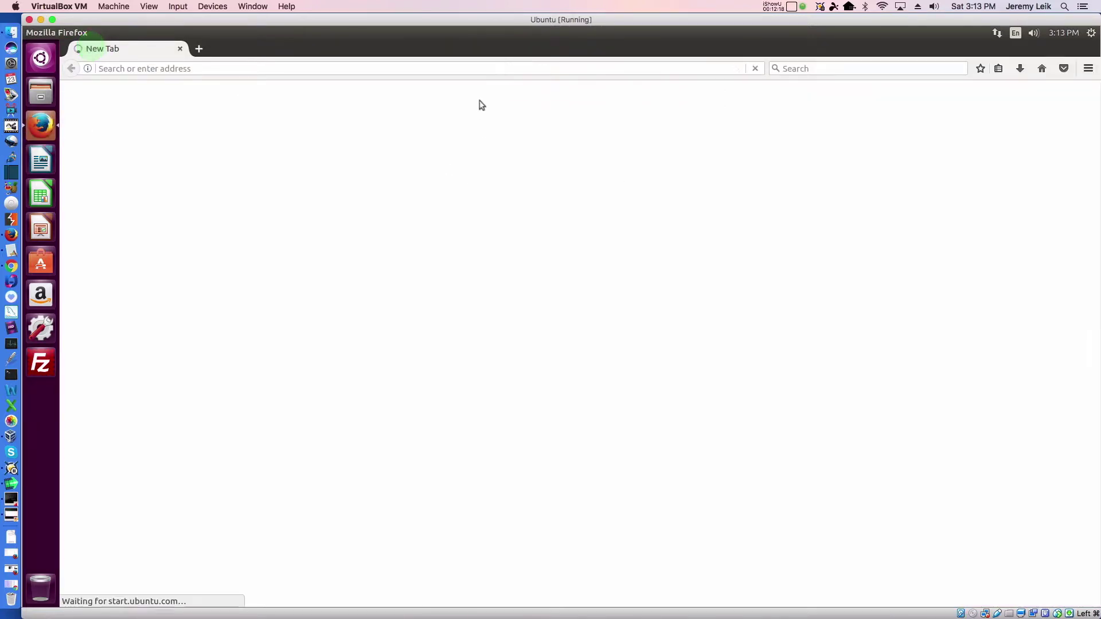
left_click(453, 70)
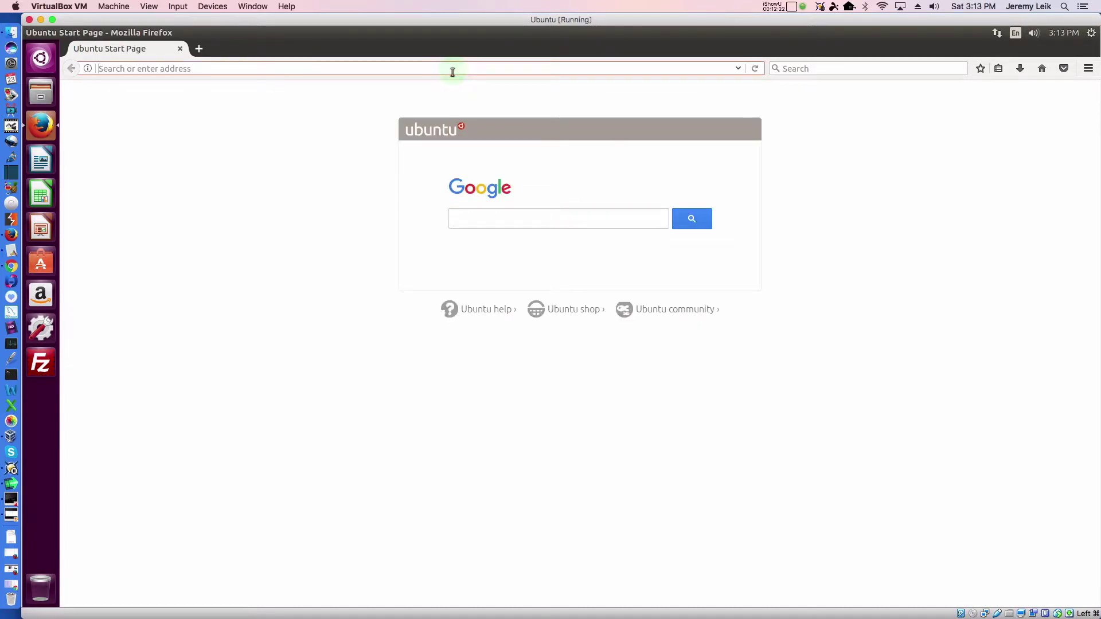
type("1")
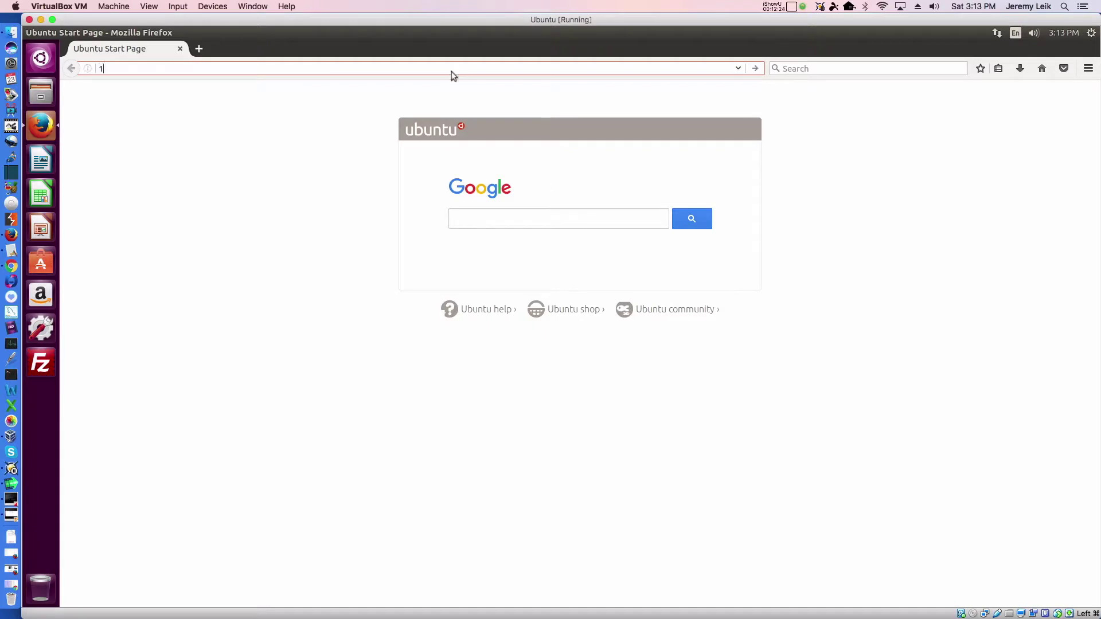
type("92.168.1.1")
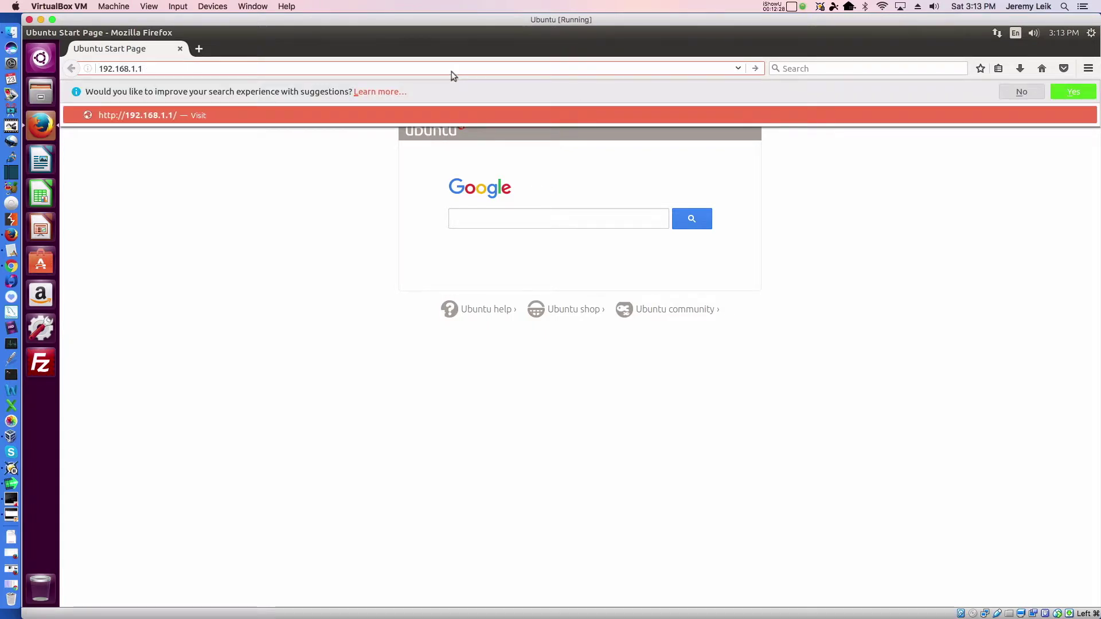
key("Return")
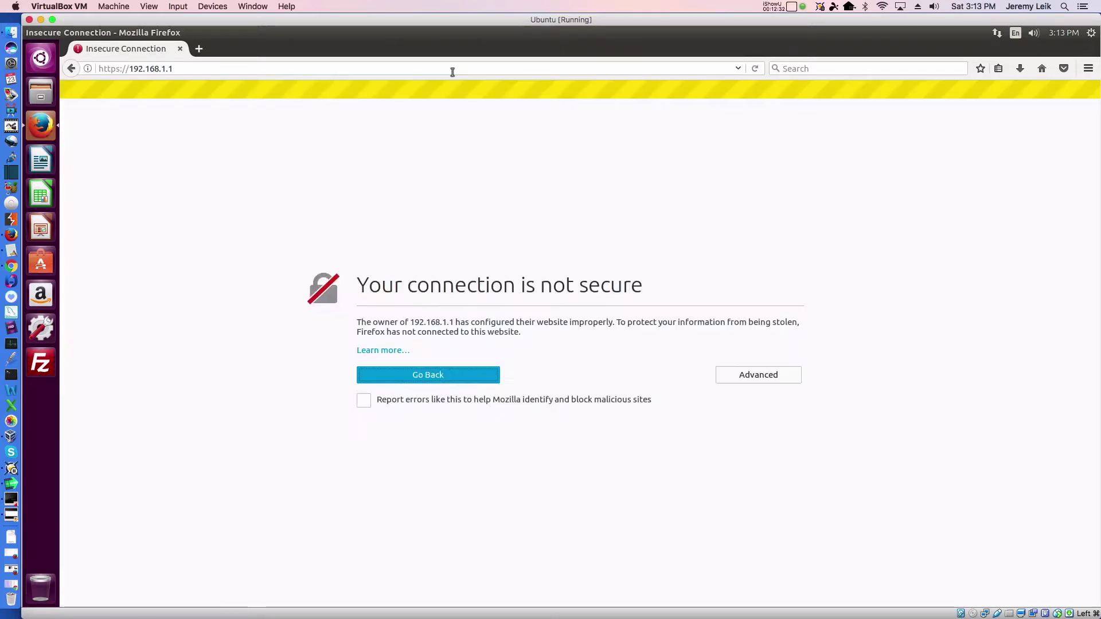
- Accept the self-signed certificate as a security exception for 192.168.1.1
left_click(755, 374)
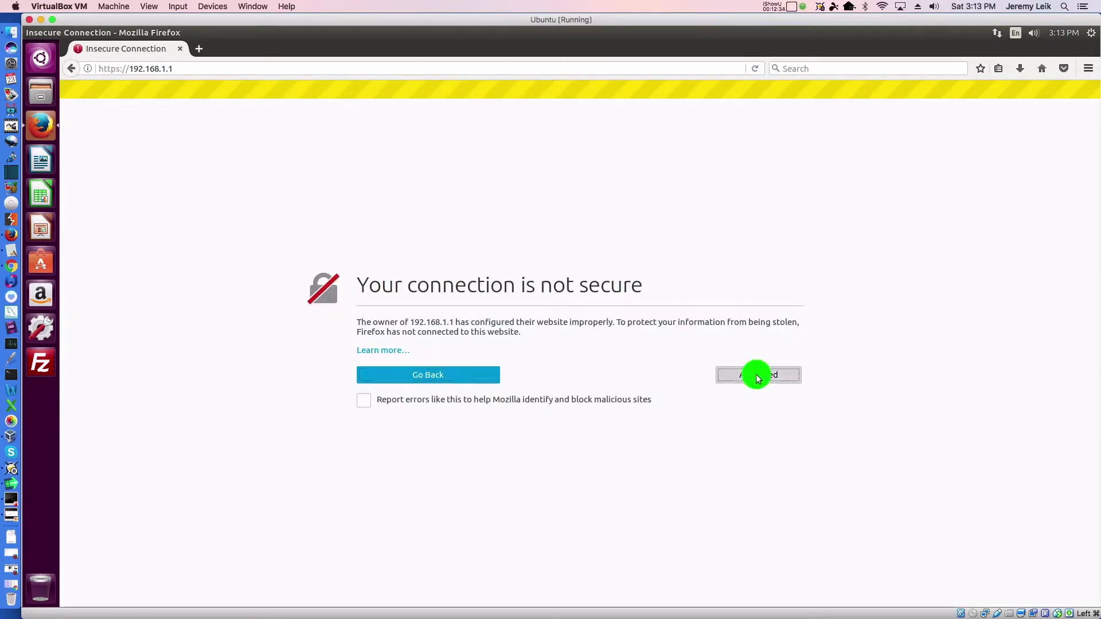
left_click(413, 512)
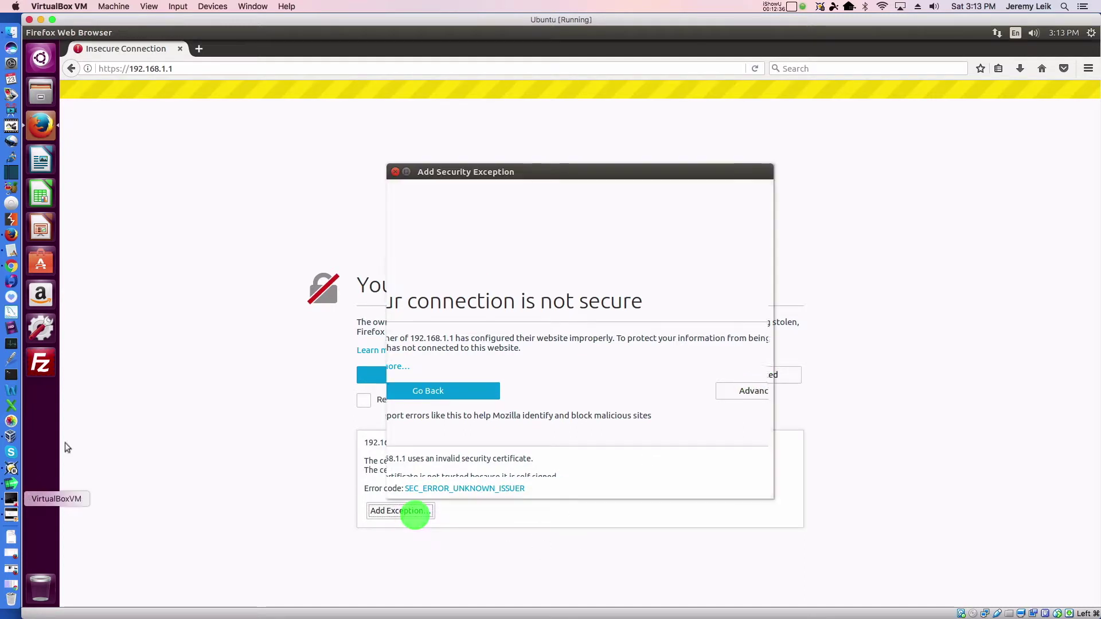
left_click(450, 484)
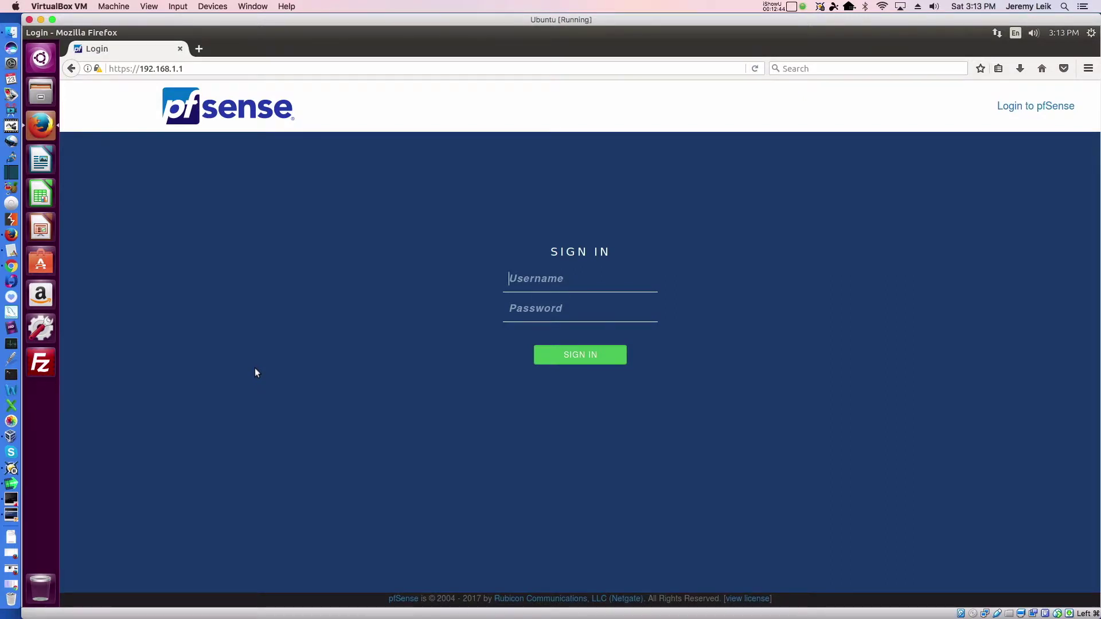
- Sign in with the admin credentials and choose Never Remember Password for this site
type("adp")
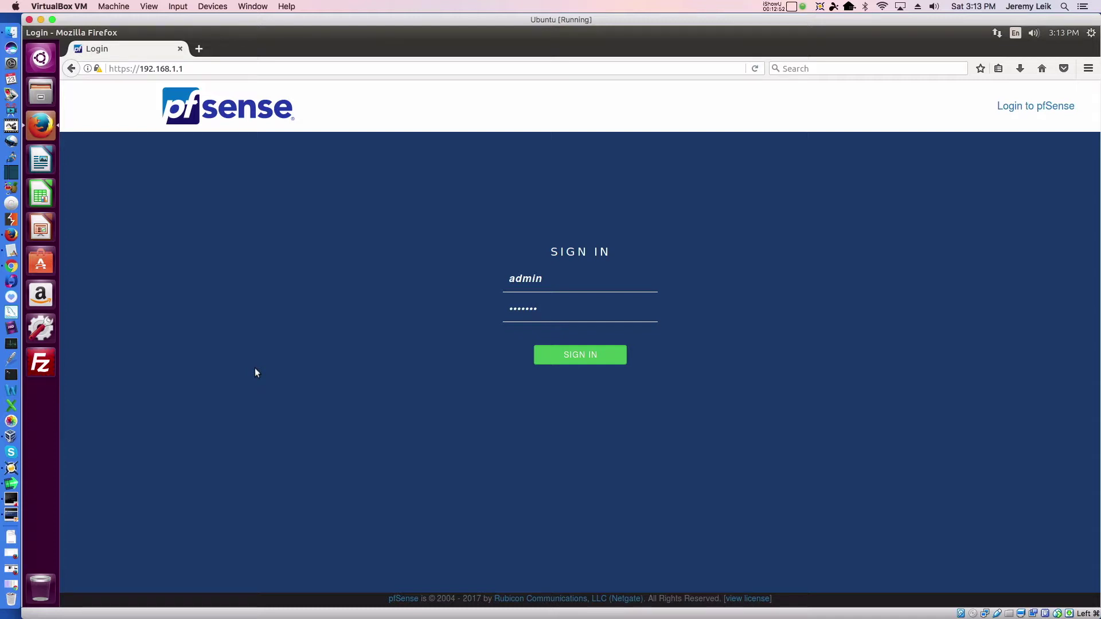
key("Return")
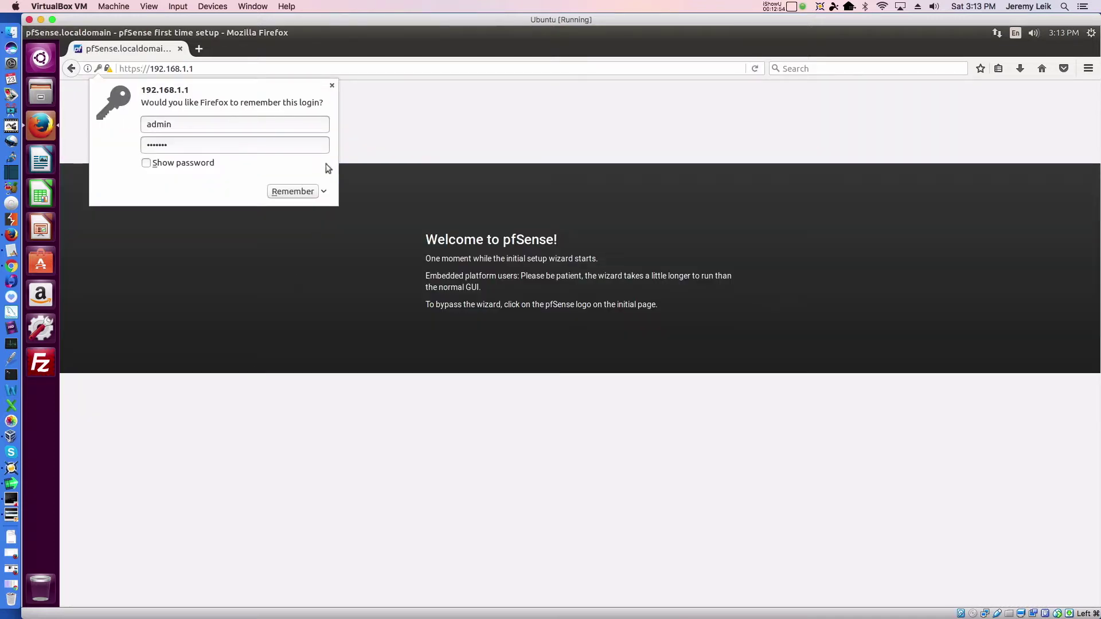
left_click(324, 192)
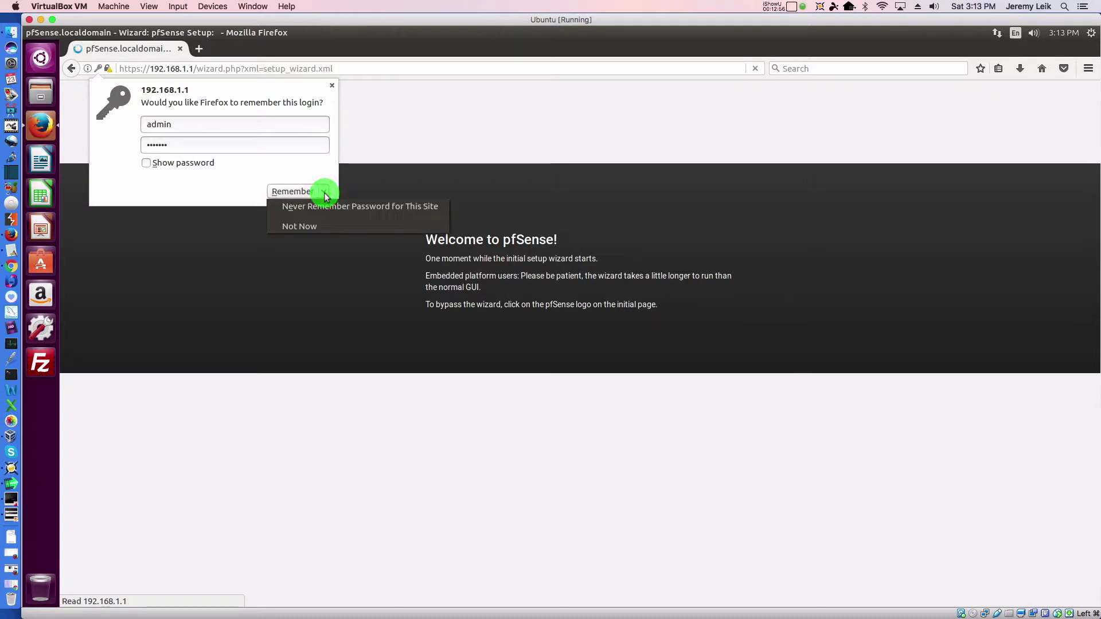
left_click(315, 209)
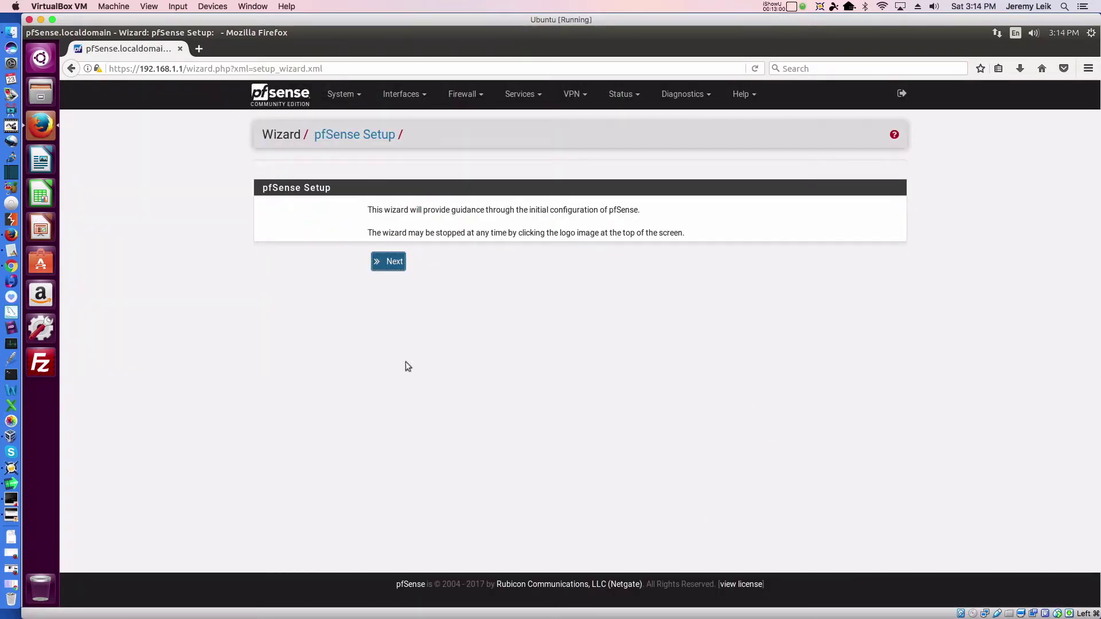
- Start the wizard and enter DNS servers 172.16.74.1 and 8.8.8.8 on General Information
left_click(393, 262)
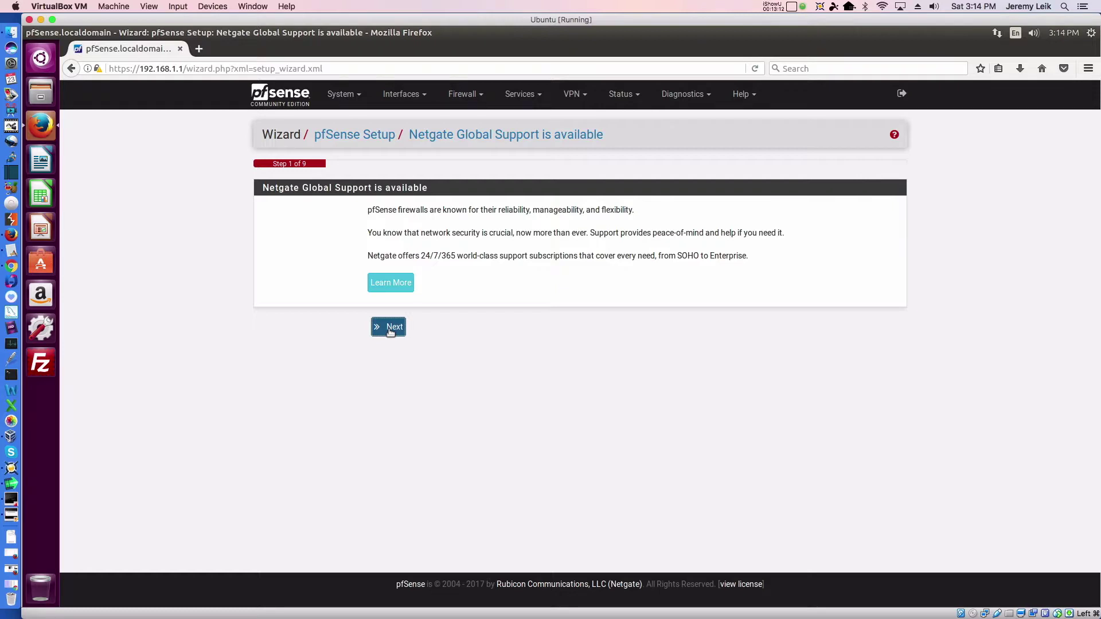
left_click(390, 330)
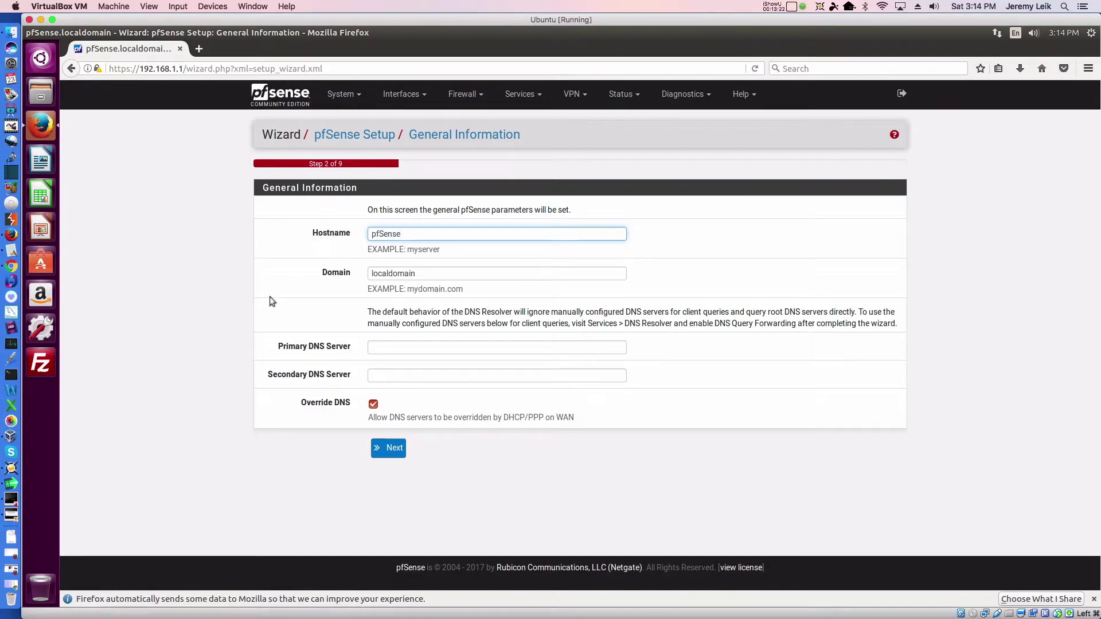
left_click(437, 347)
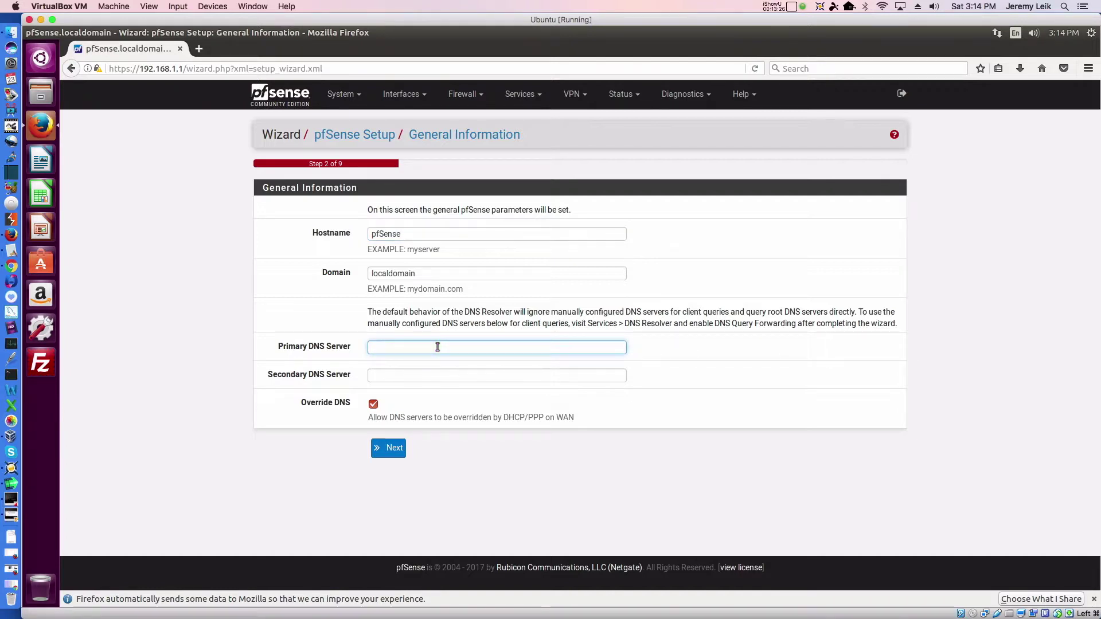
type("172.136")
key("BackSpace")
key("BackSpace")
type("6.74.1")
key("Tab")
type("8.8.8.8")
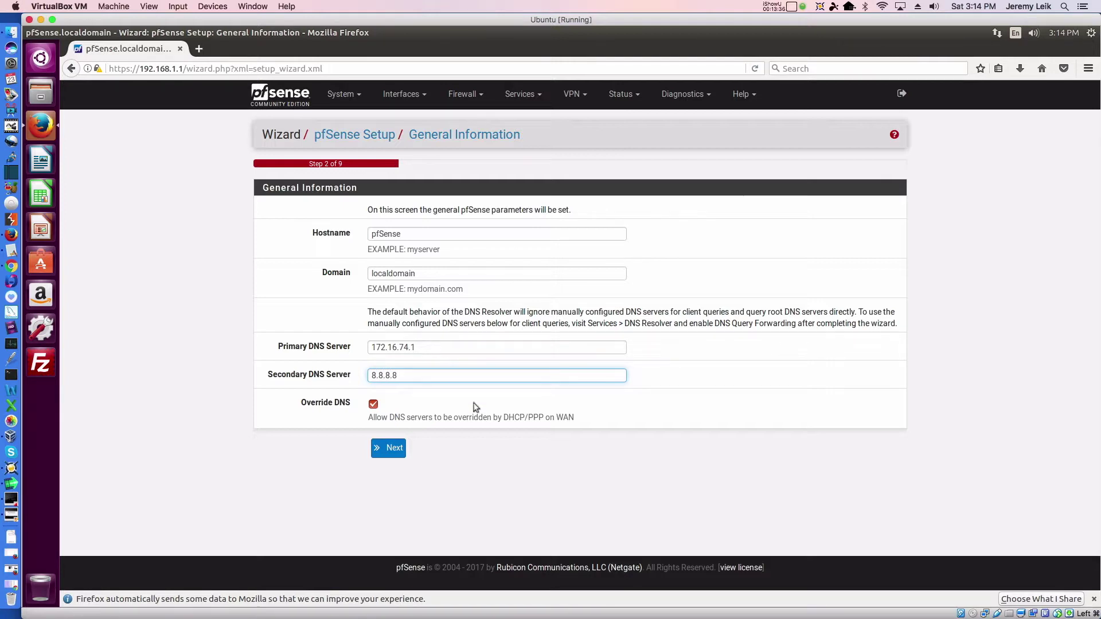
left_click(384, 454)
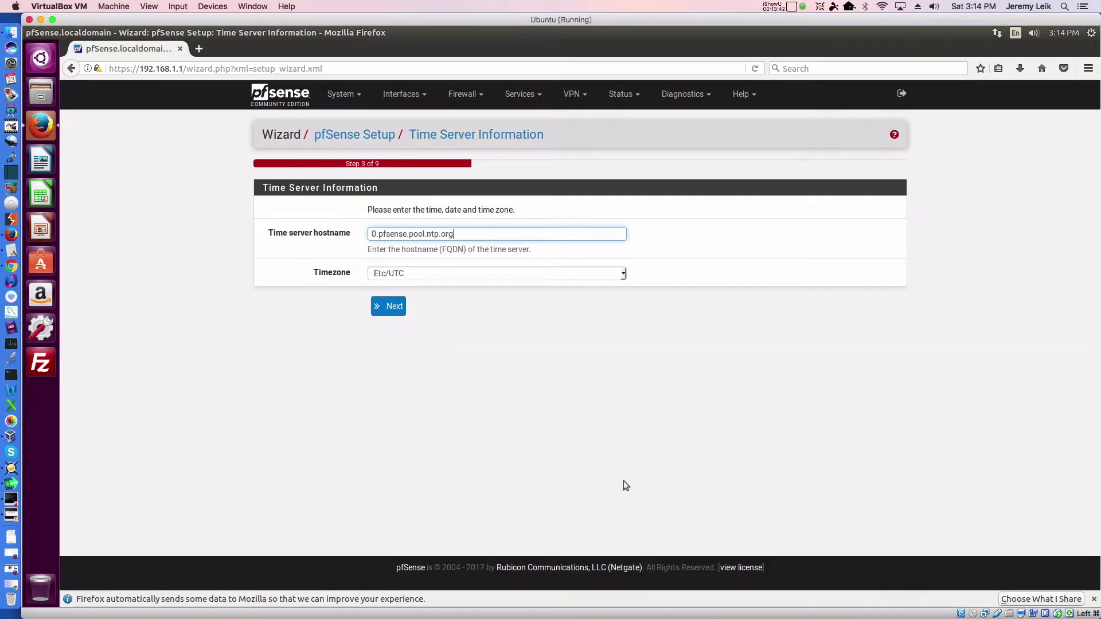
- Pick America/New_York from the Timezone list and continue to the WAN step
left_click(626, 275)
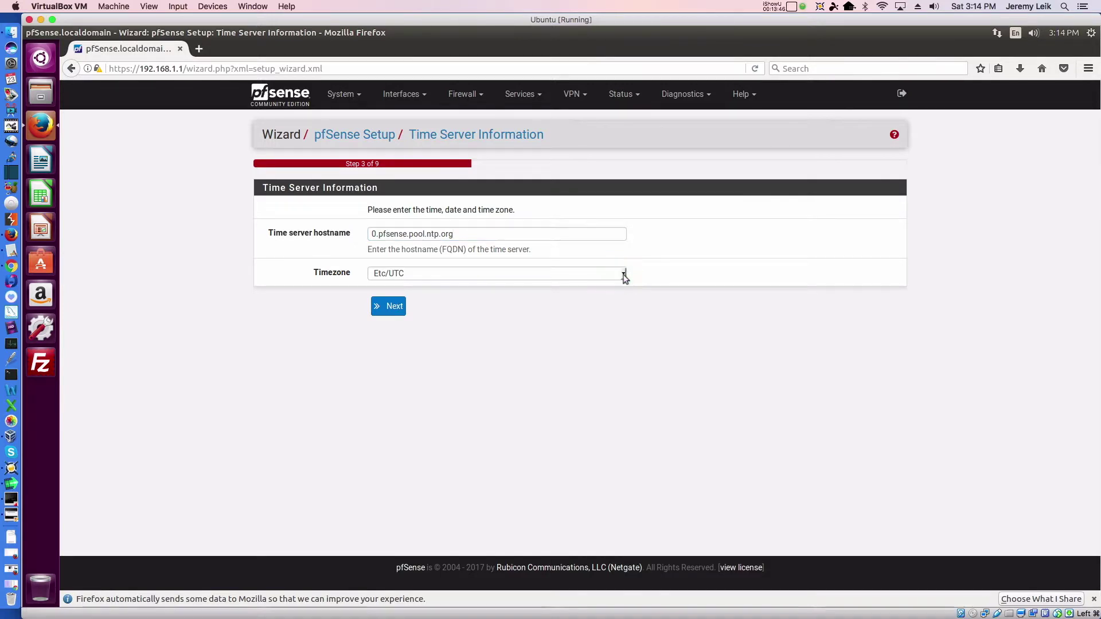
left_click(624, 276)
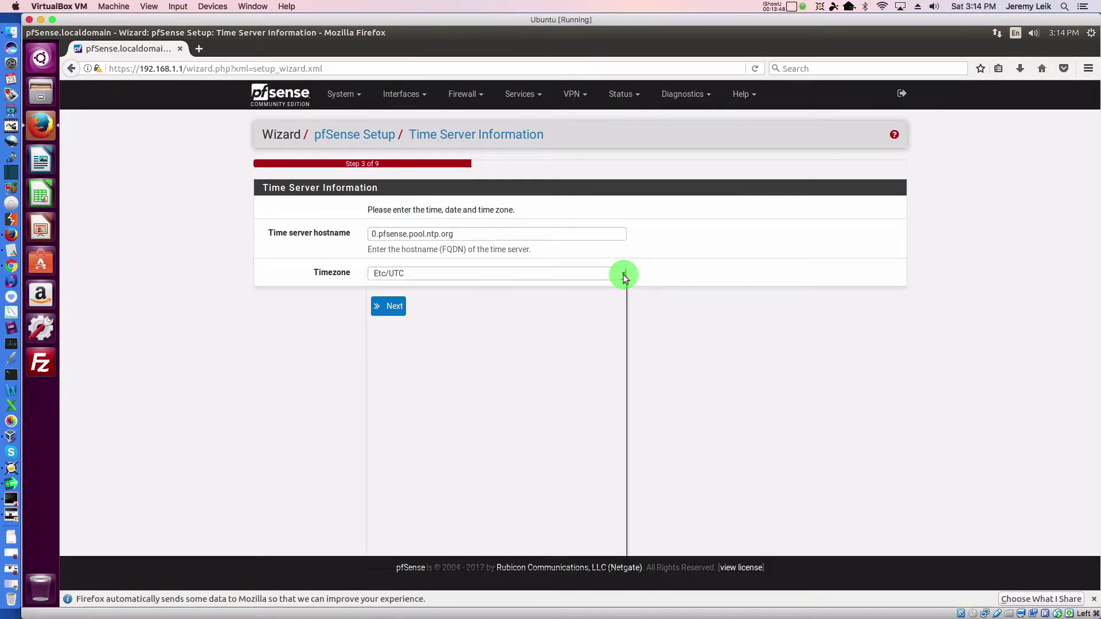
scroll(600, 359, "down", 4)
left_click(624, 296)
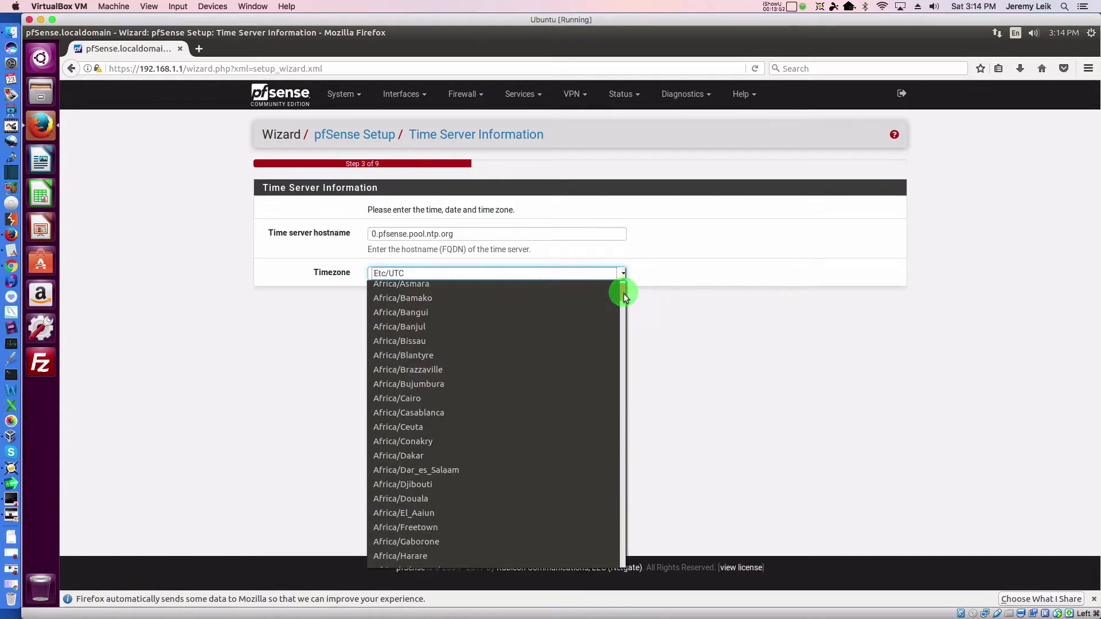
left_click(623, 491)
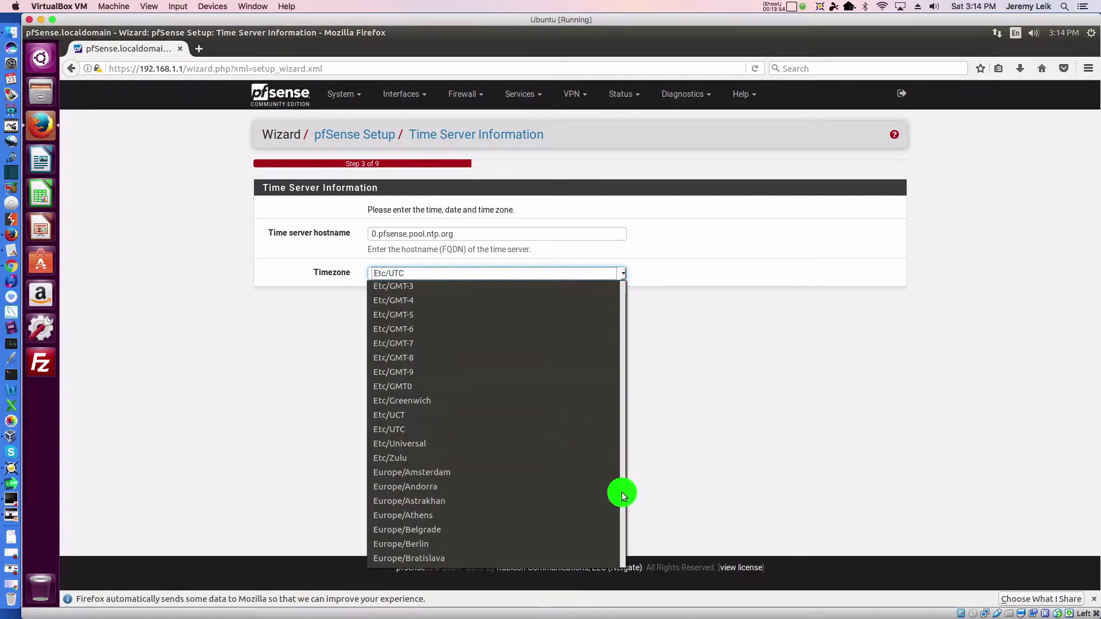
left_click(623, 528)
left_click_drag(617, 545, 606, 379)
left_click(432, 367)
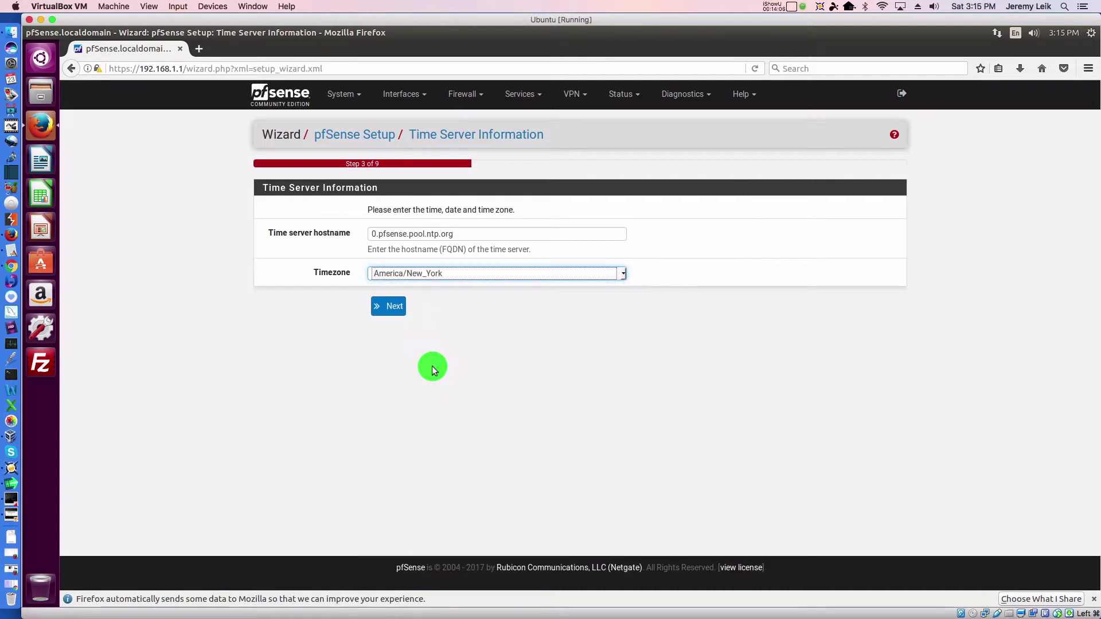
left_click(391, 308)
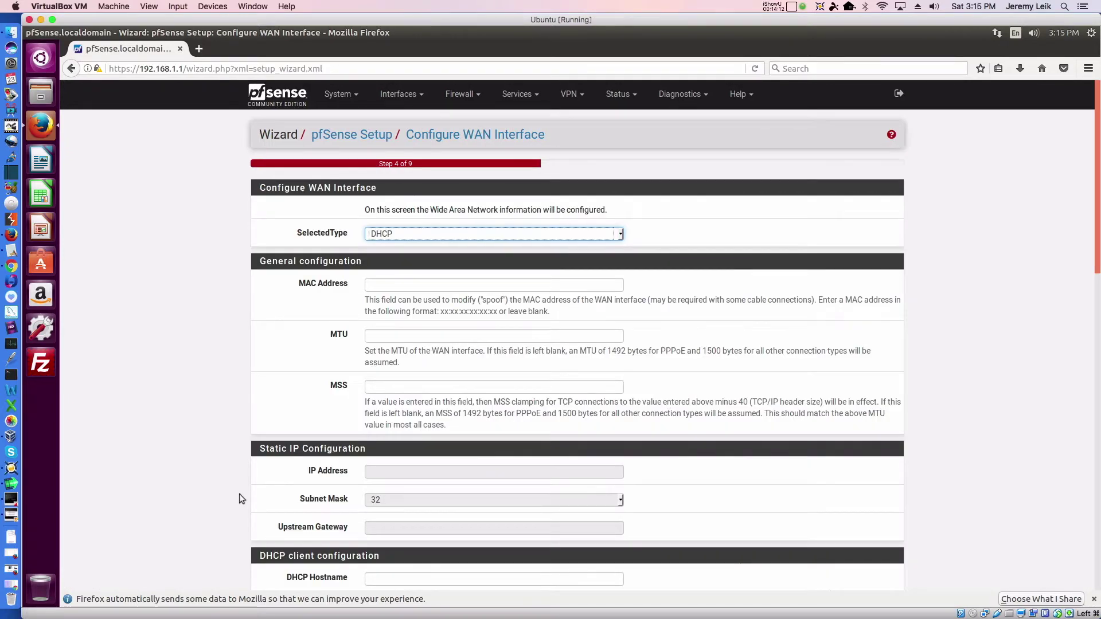
- Accept the default WAN DHCP settings and LAN 192.168.1.1/24 unchanged
scroll(243, 479, "down", 5)
scroll(246, 482, "down", 15)
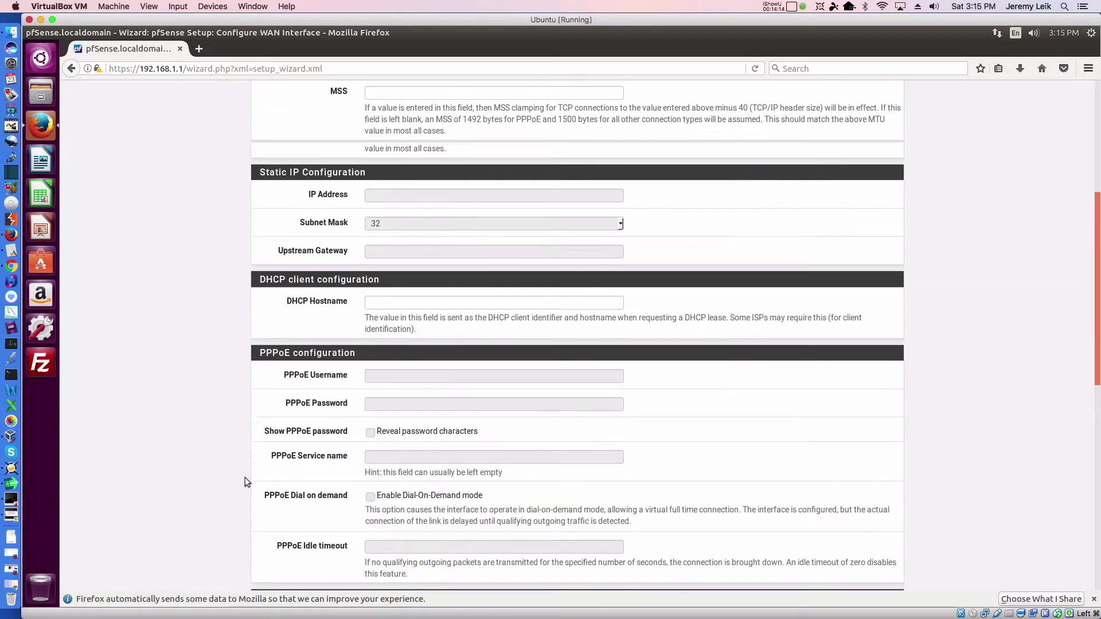
scroll(246, 482, "down", 4)
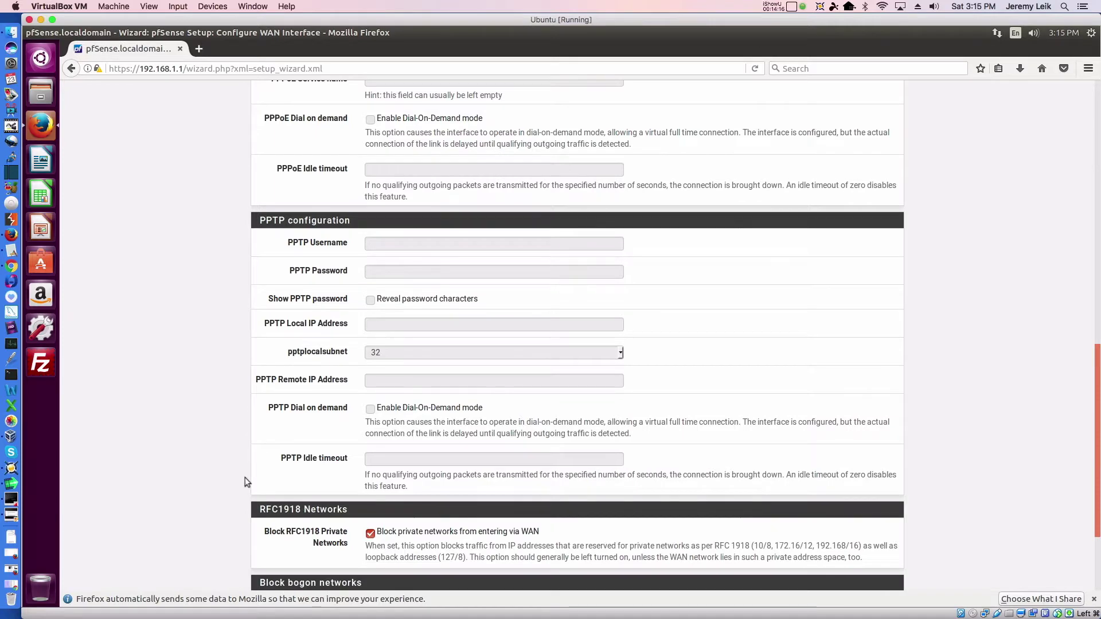
left_click(385, 530)
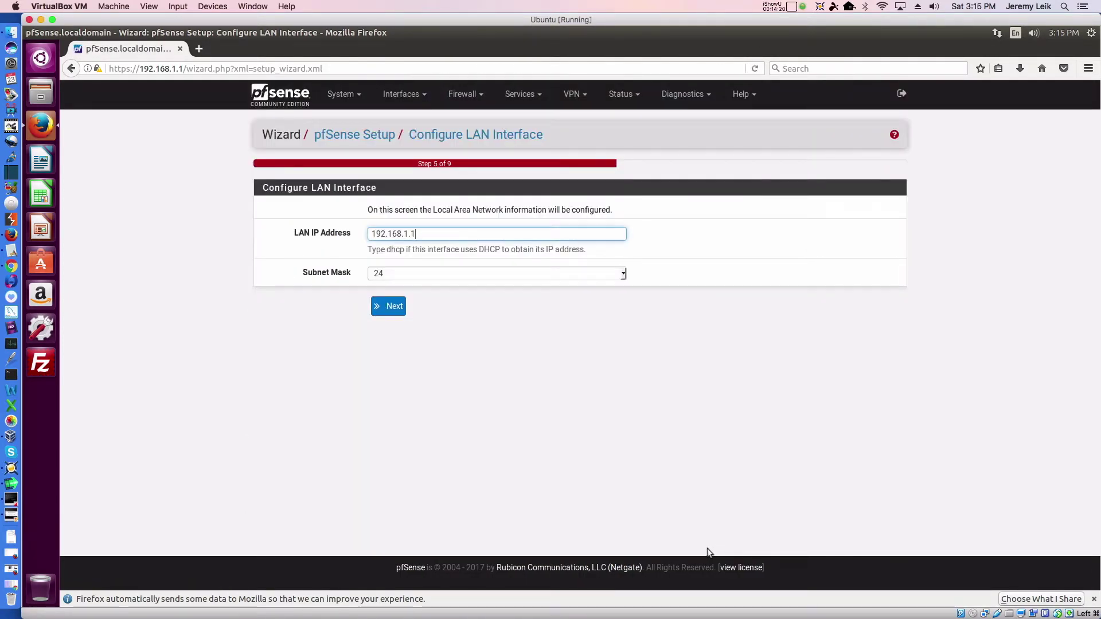
left_click(391, 309)
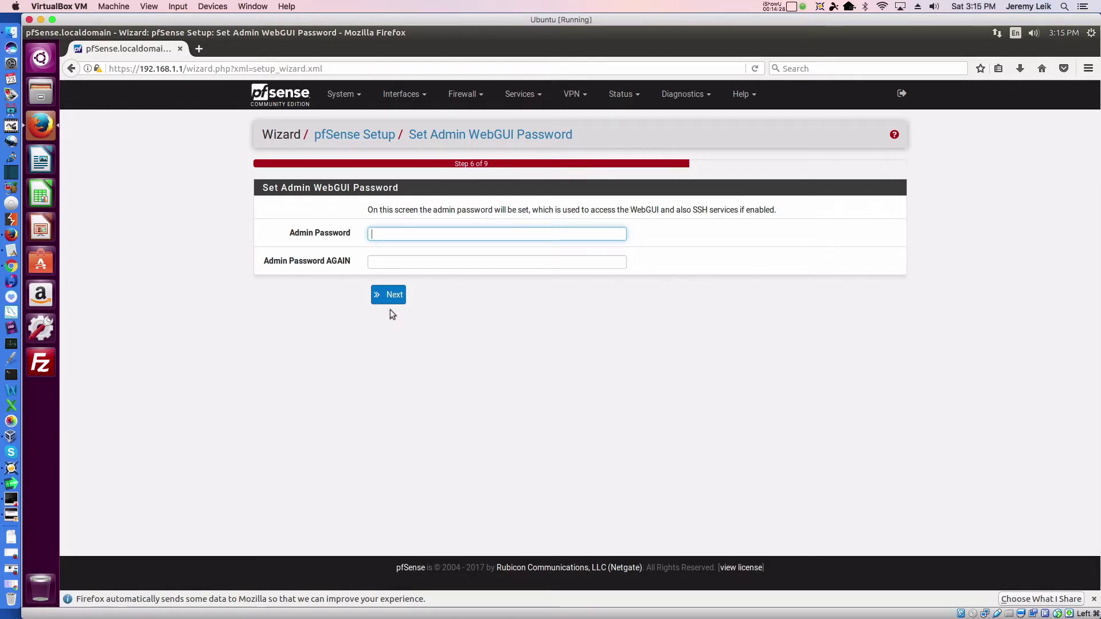
- Enter and confirm the admin WebGUI password, then reload the configuration
type("pfsense")
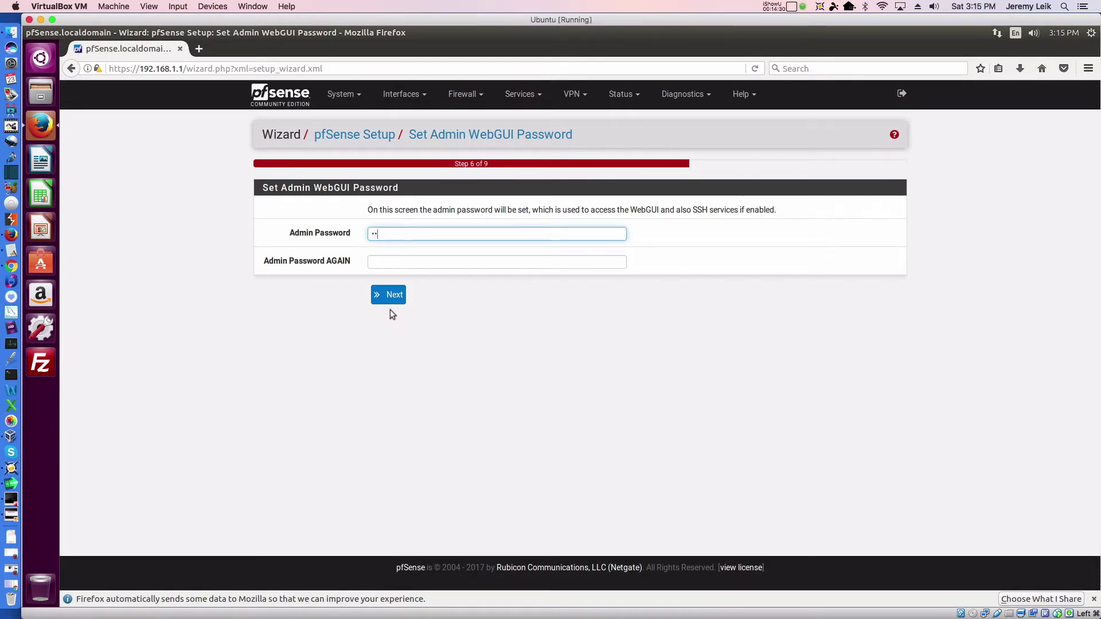
type("123")
key("Tab")
type("pfsense123")
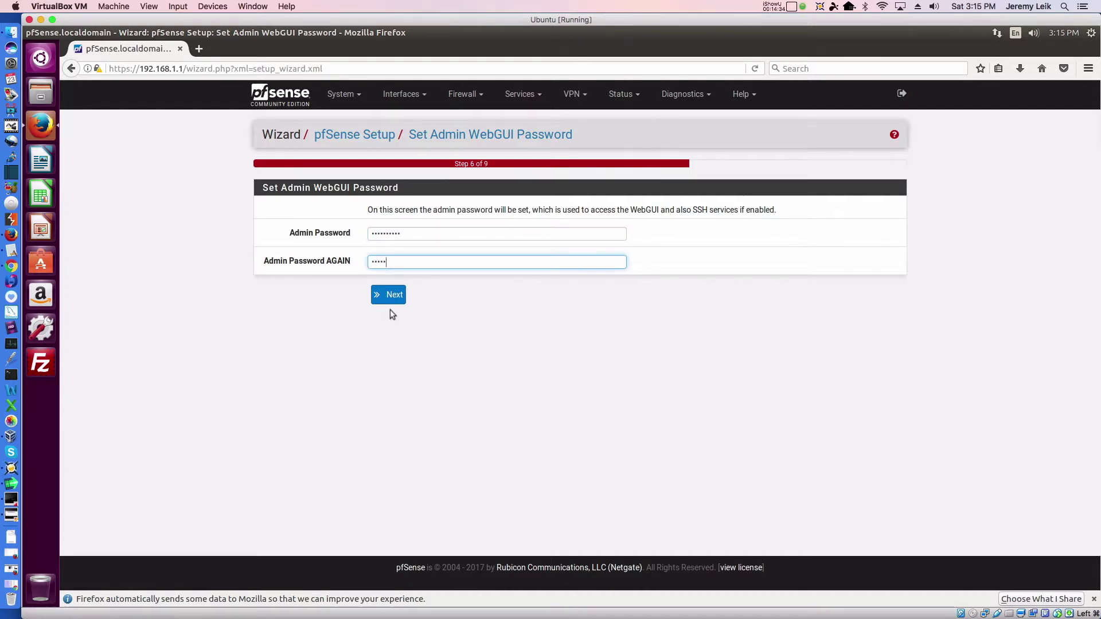
key("Return")
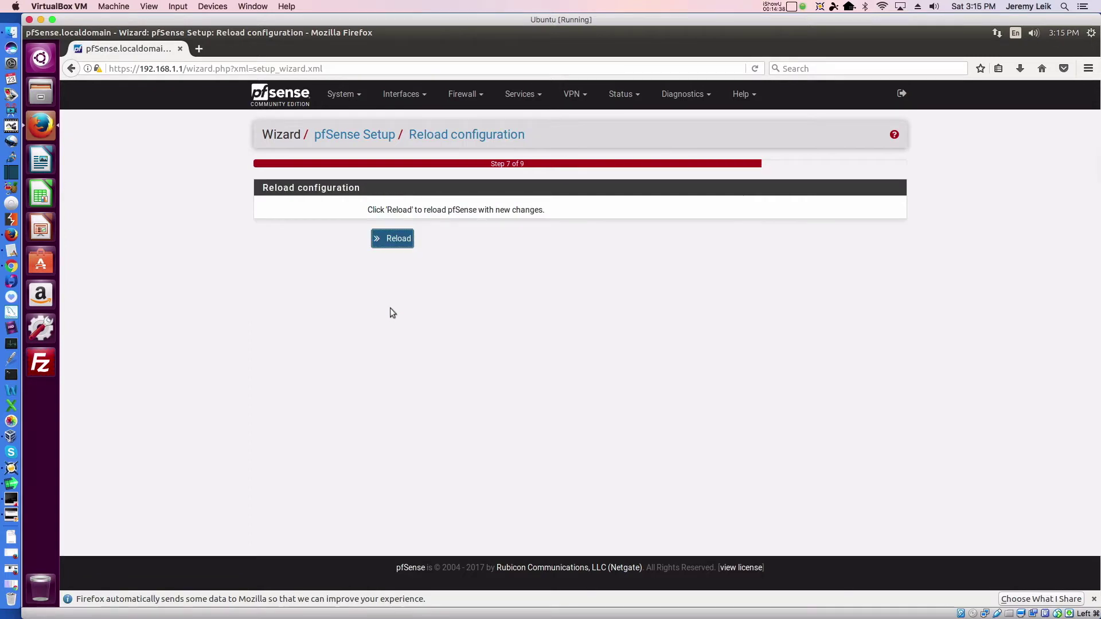
left_click(394, 241)
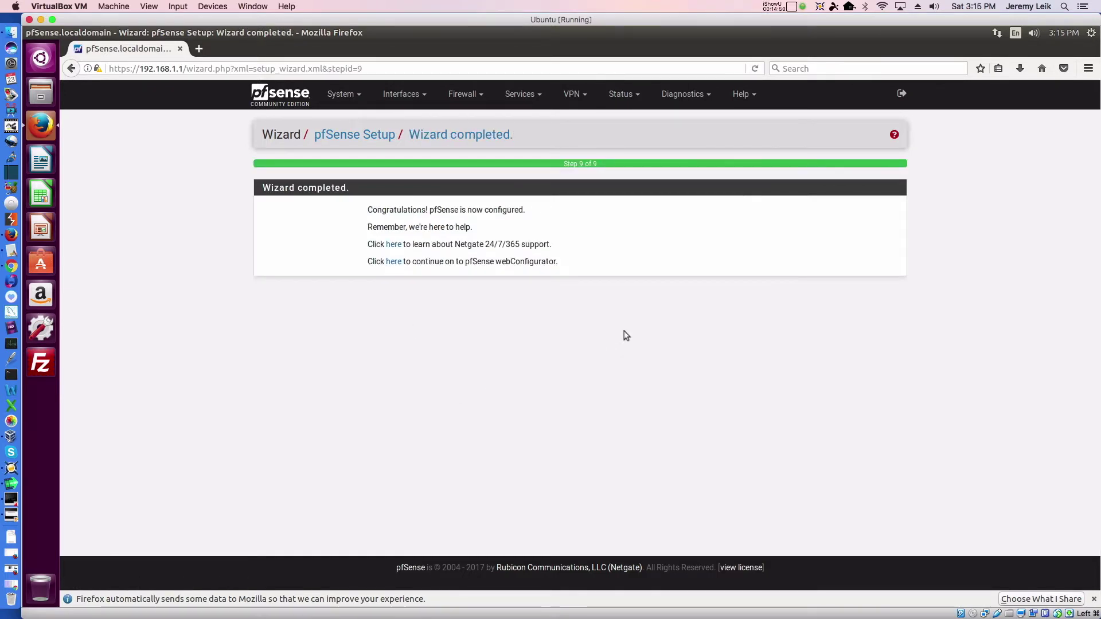
- Continue to the dashboard and review WAN 172.16.74.151 and LAN 192.168.1.1 status
left_click(393, 262)
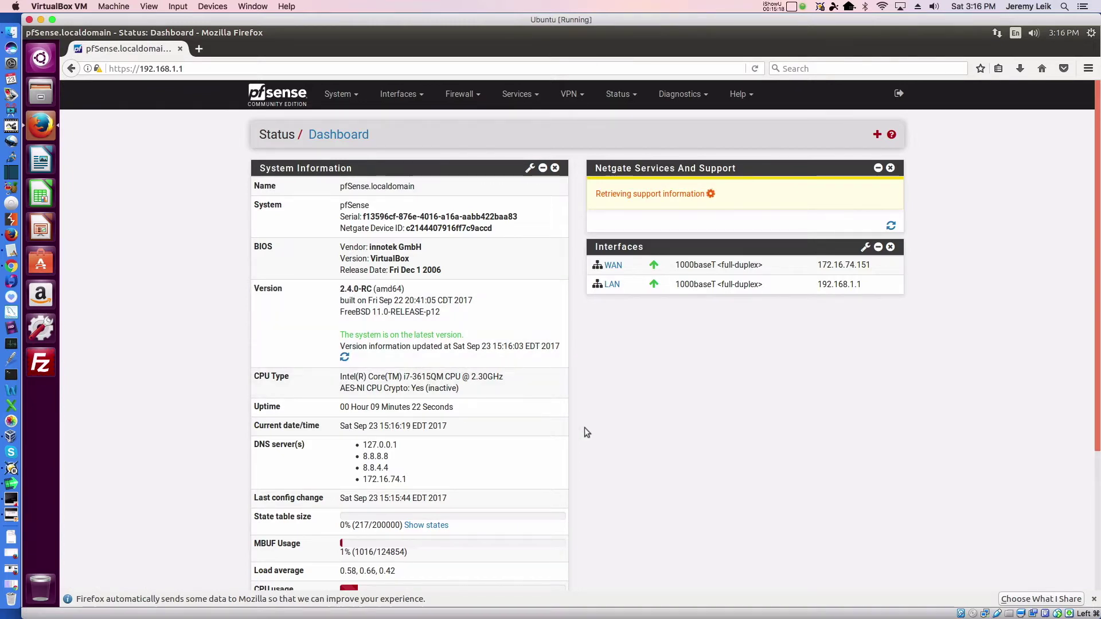
scroll(584, 431, "down", 3)
scroll(585, 428, "down", 3)
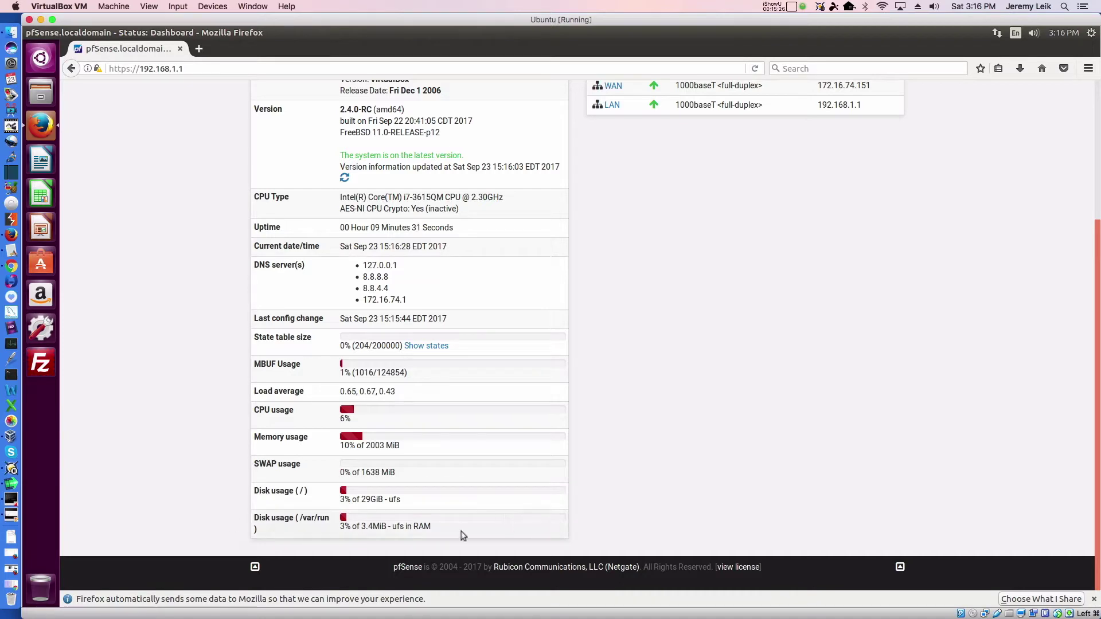
scroll(545, 333, "up", 5)
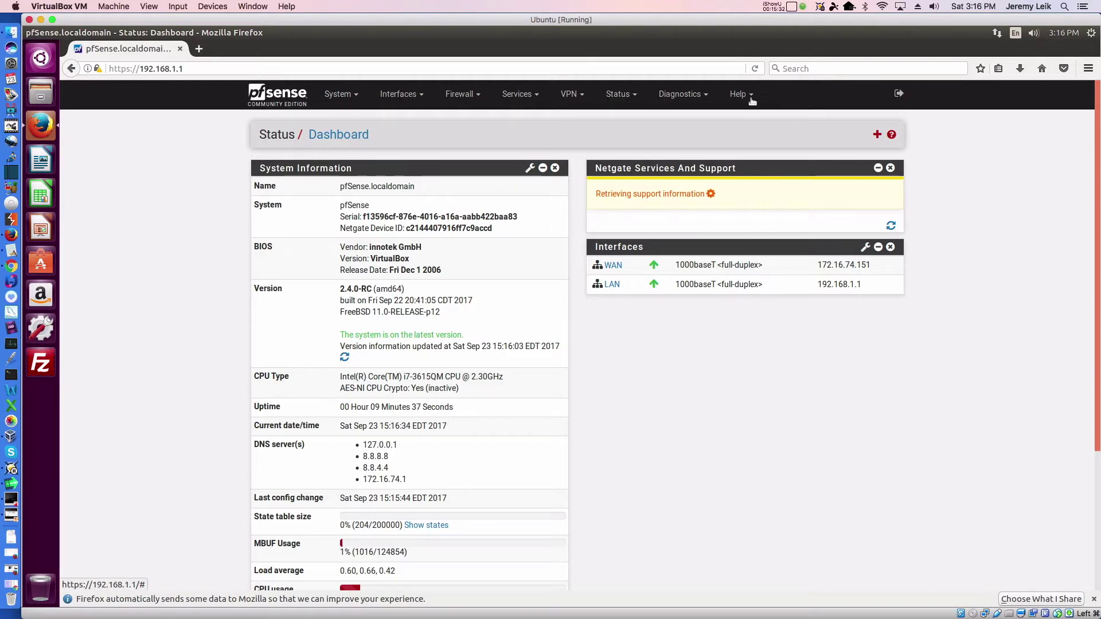
left_click(358, 96)
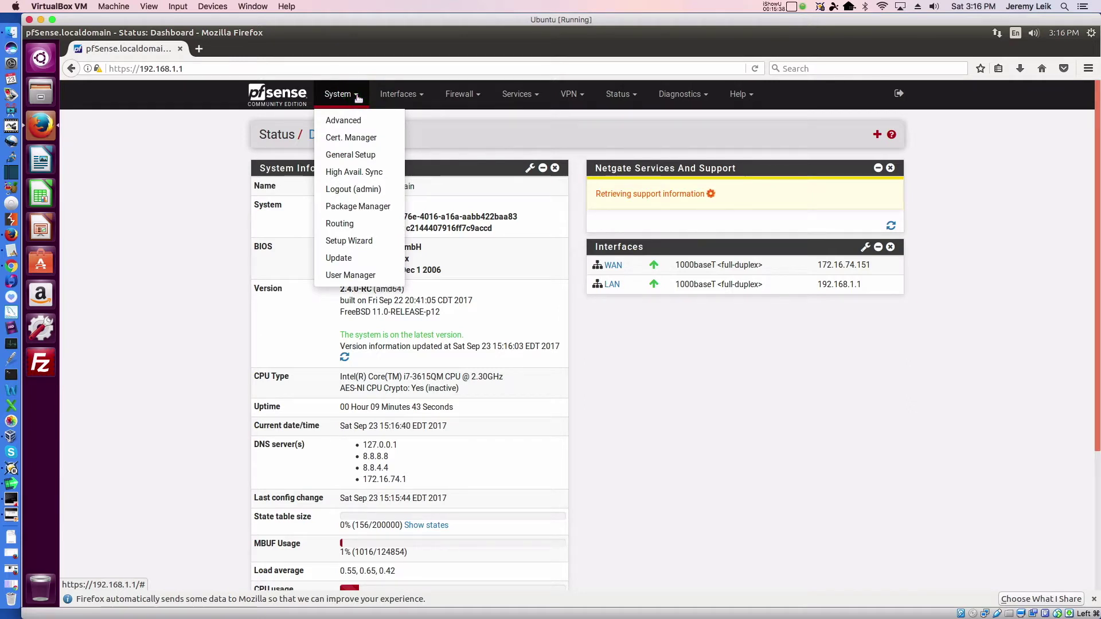
- Open Package Manager's Available Packages tab and browse the list down to zabbix-proxy
left_click(342, 208)
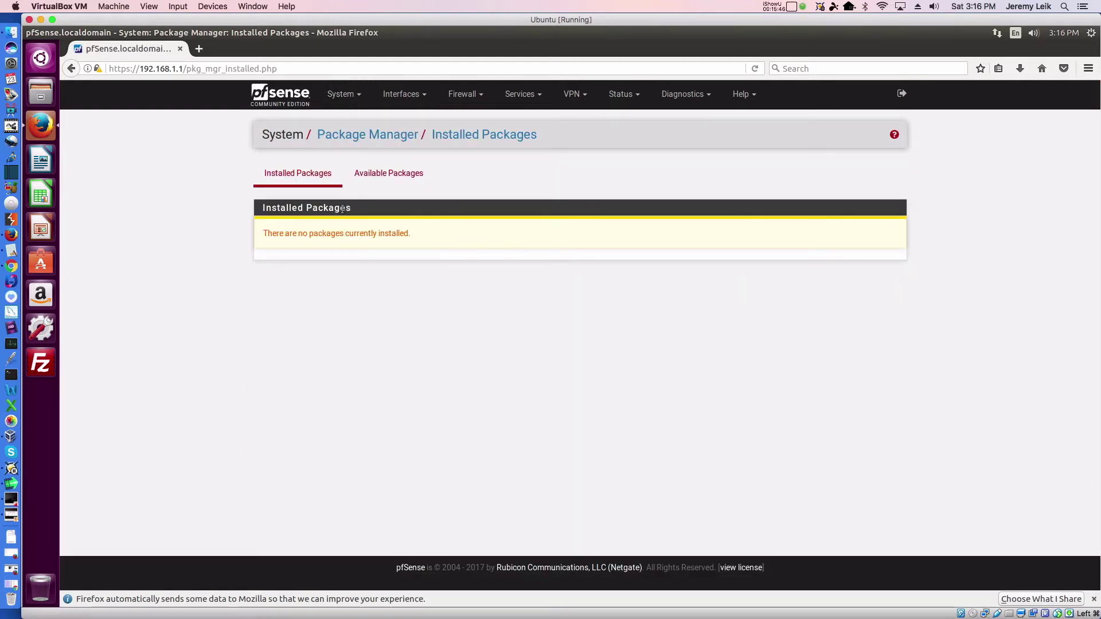
left_click(388, 176)
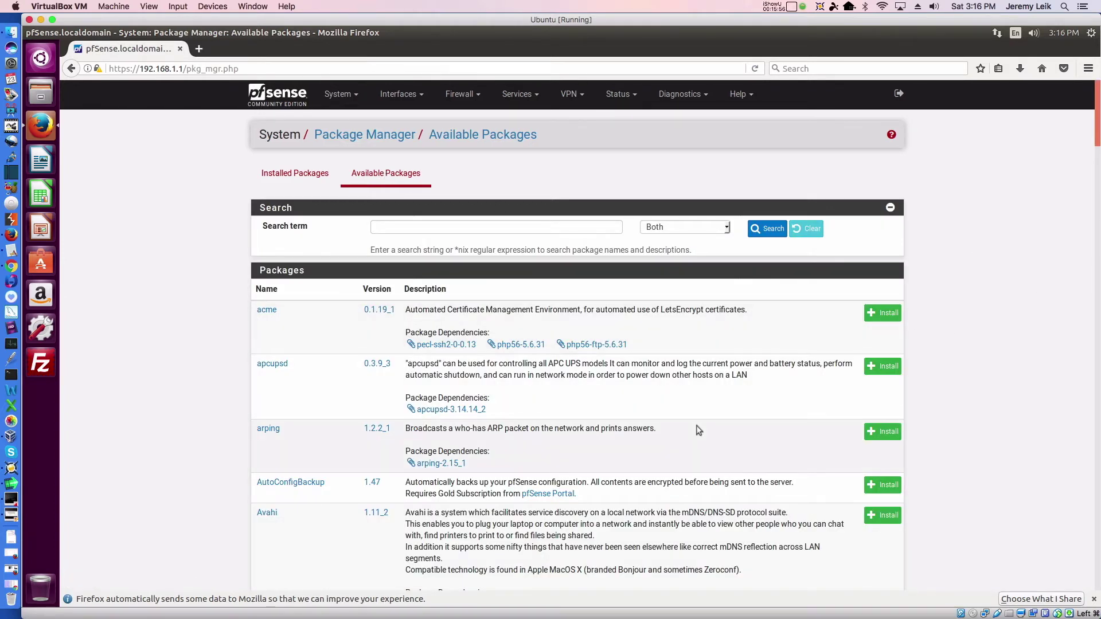
scroll(699, 430, "down", 5)
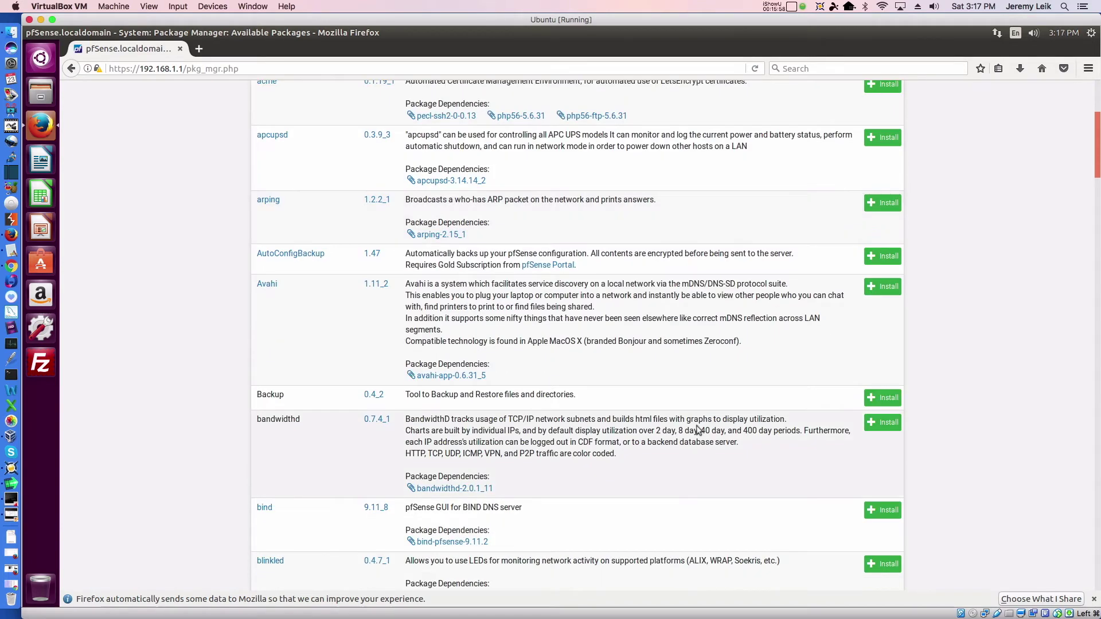
scroll(698, 430, "down", 3)
scroll(699, 430, "down", 5)
scroll(696, 431, "down", 1)
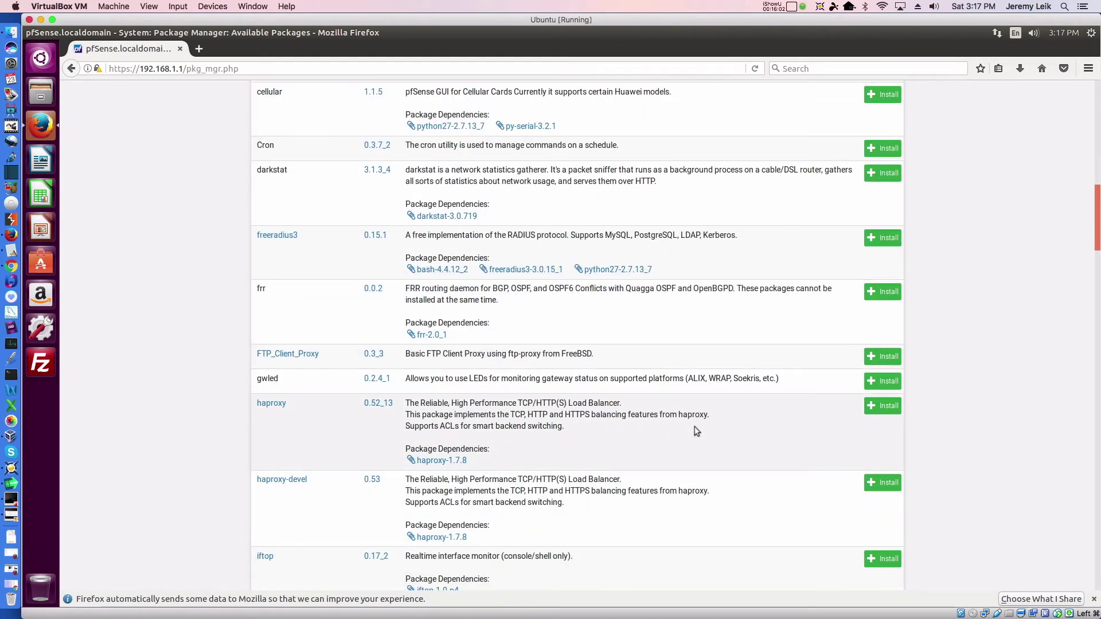
scroll(695, 428, "down", 6)
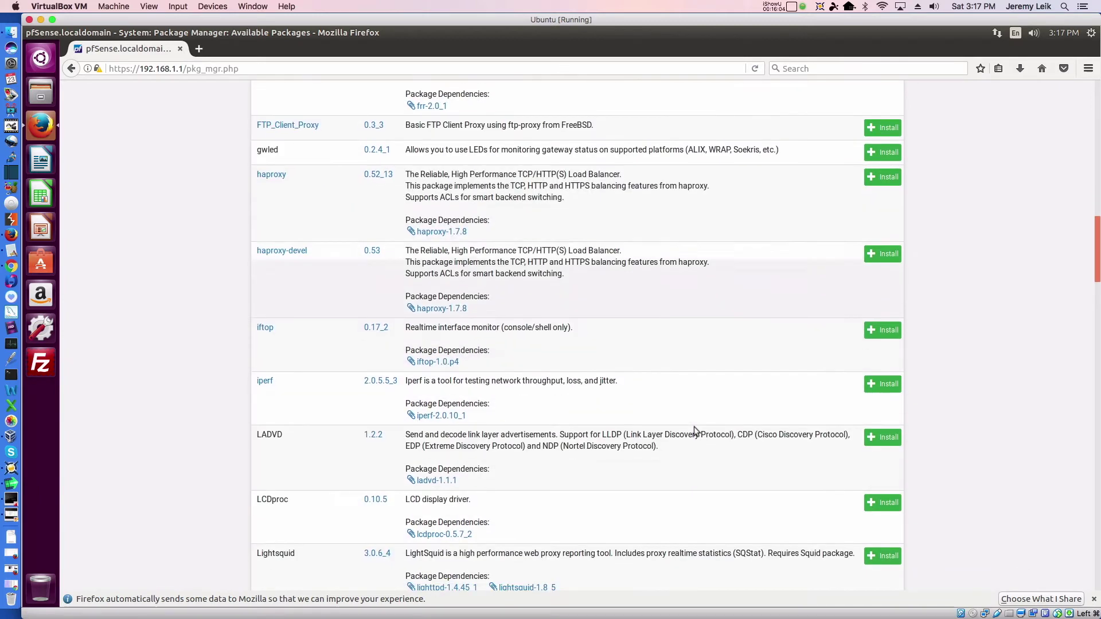
scroll(695, 427, "down", 1)
scroll(694, 426, "down", 5)
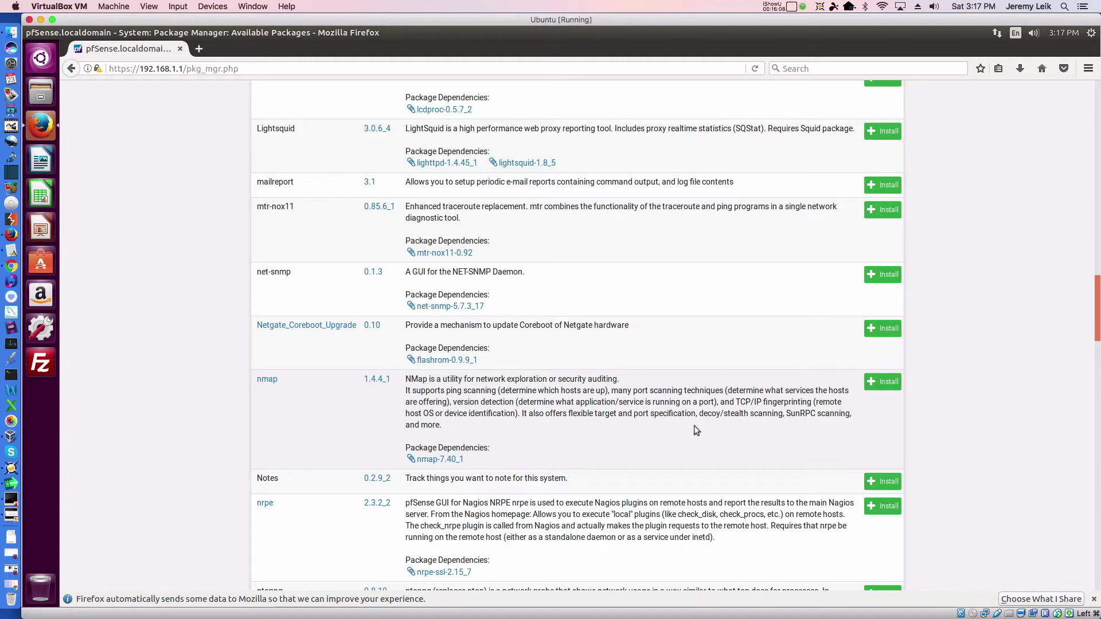
scroll(694, 426, "down", 3)
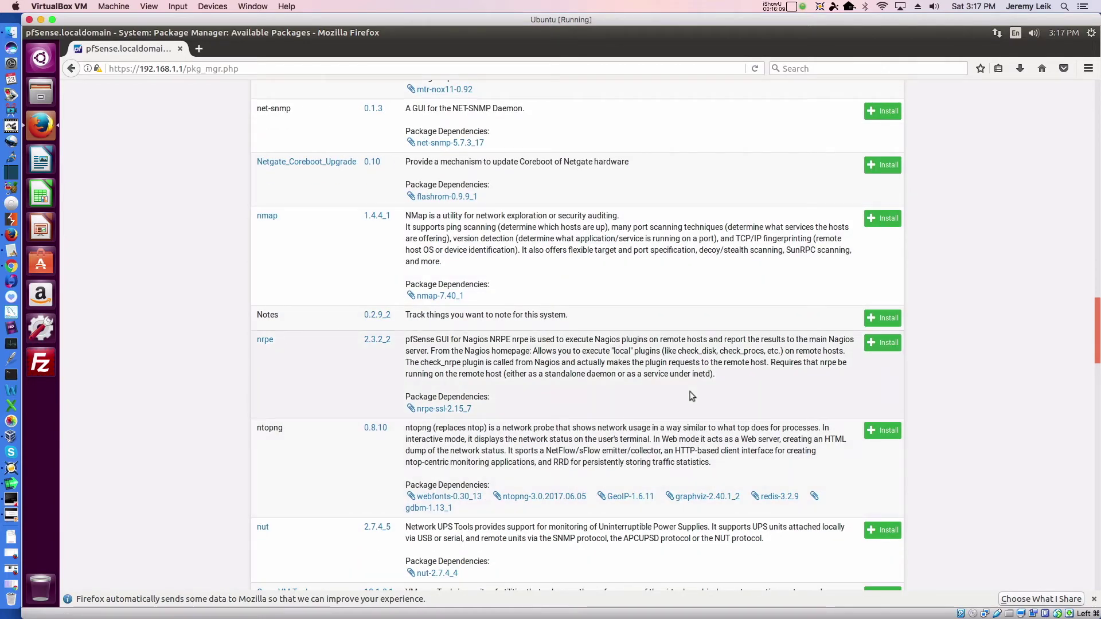
scroll(692, 395, "down", 1)
scroll(691, 393, "down", 3)
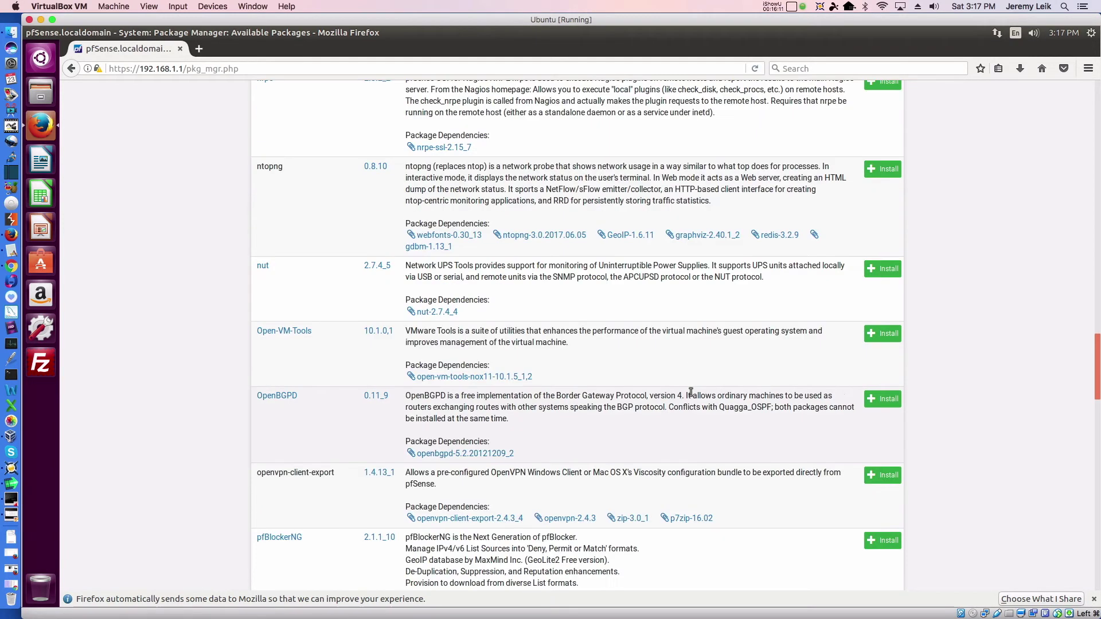
scroll(691, 392, "down", 5)
scroll(691, 392, "down", 4)
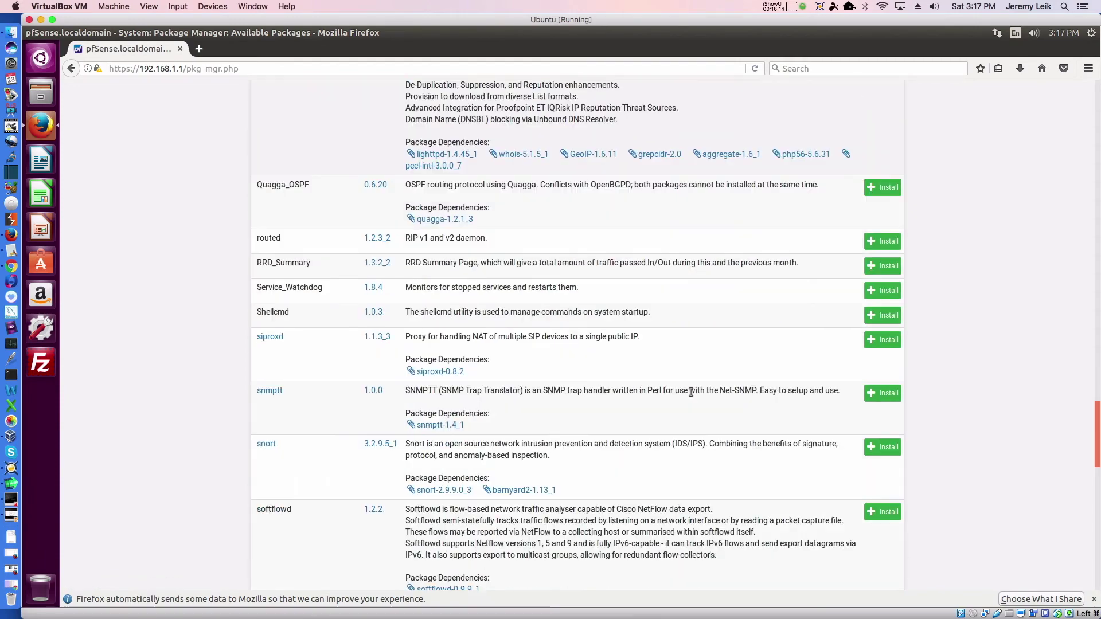
scroll(691, 392, "down", 5)
scroll(691, 392, "down", 9)
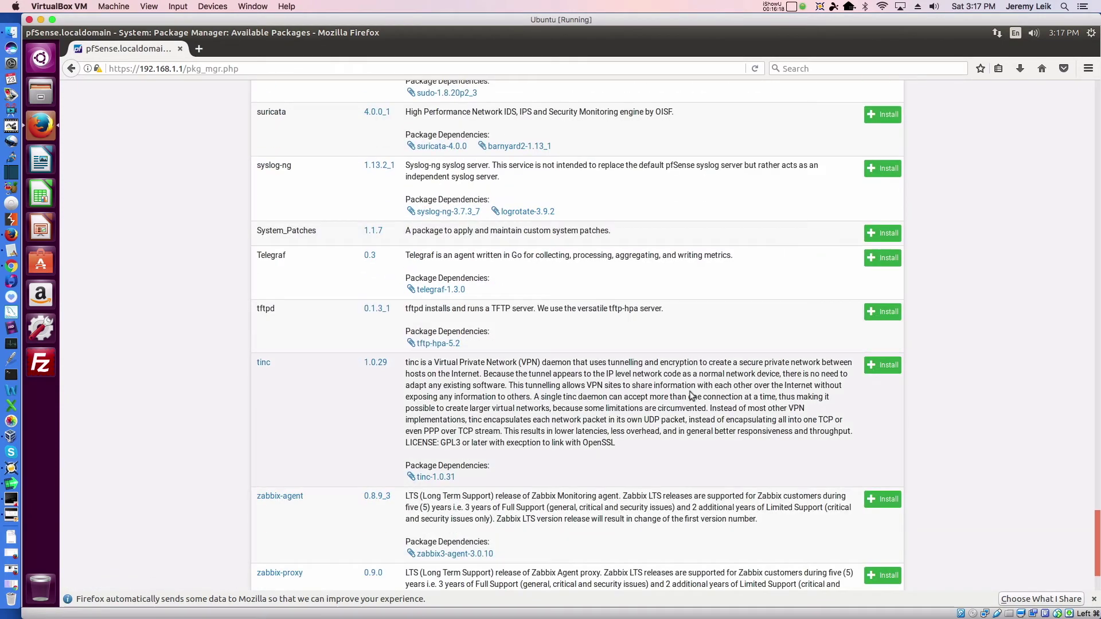
scroll(692, 396, "down", 2)
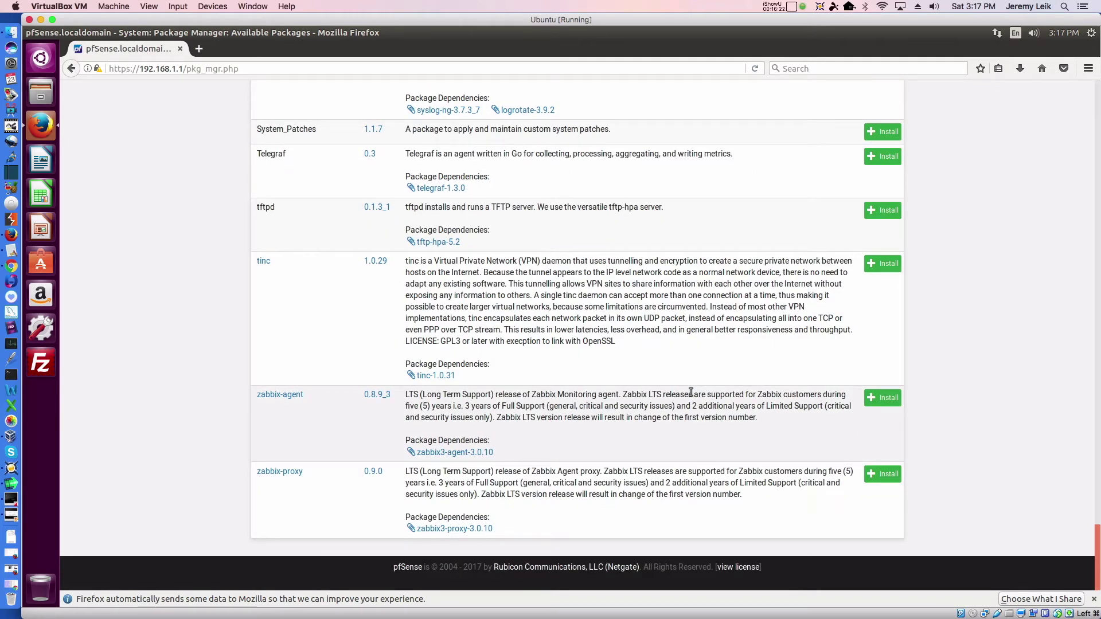
key("Home")
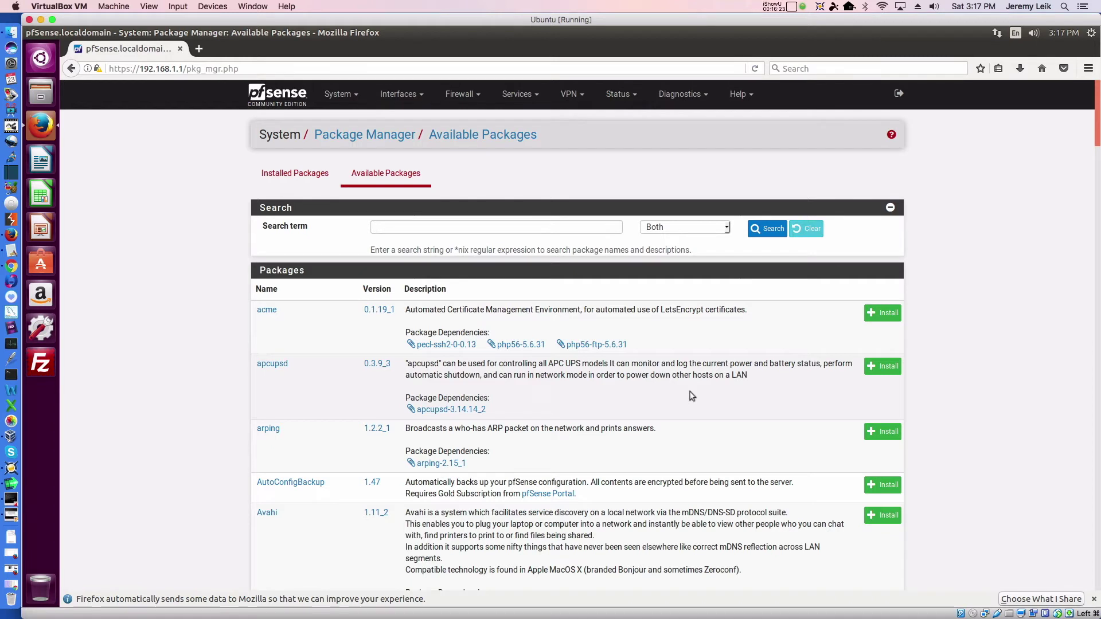